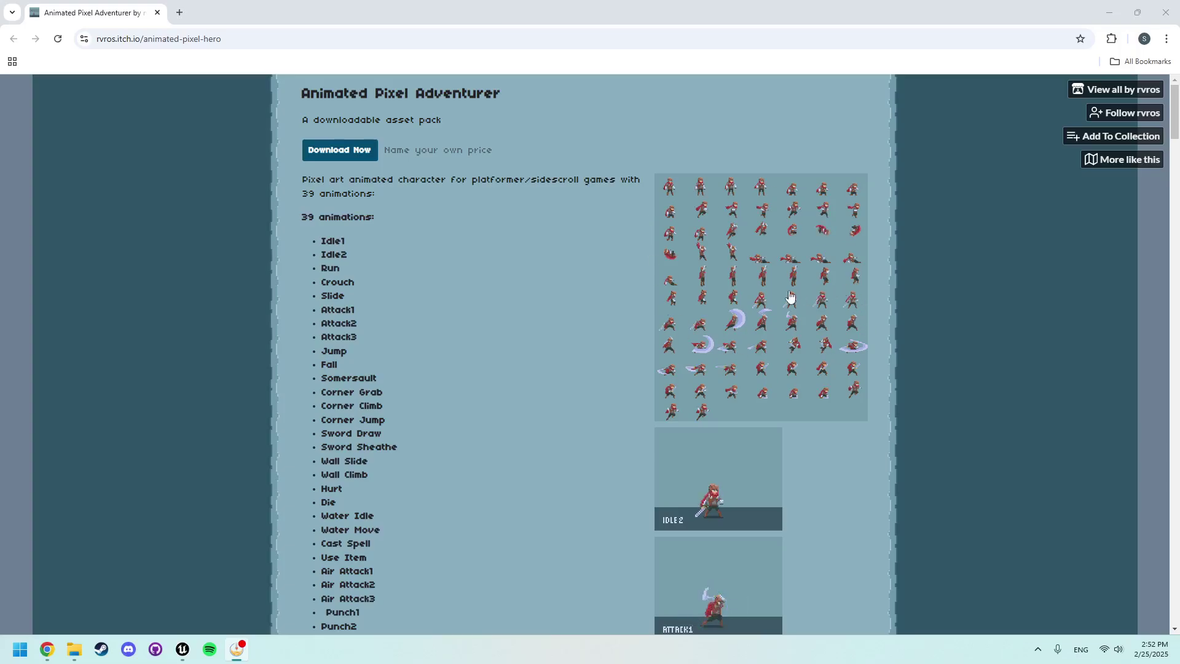
{"action": "scroll", "coordinate": [724, 348], "scroll_direction": "down", "scroll_amount": 6}
{"action": "scroll", "coordinate": [519, 383], "scroll_direction": "down", "scroll_amount": 5}
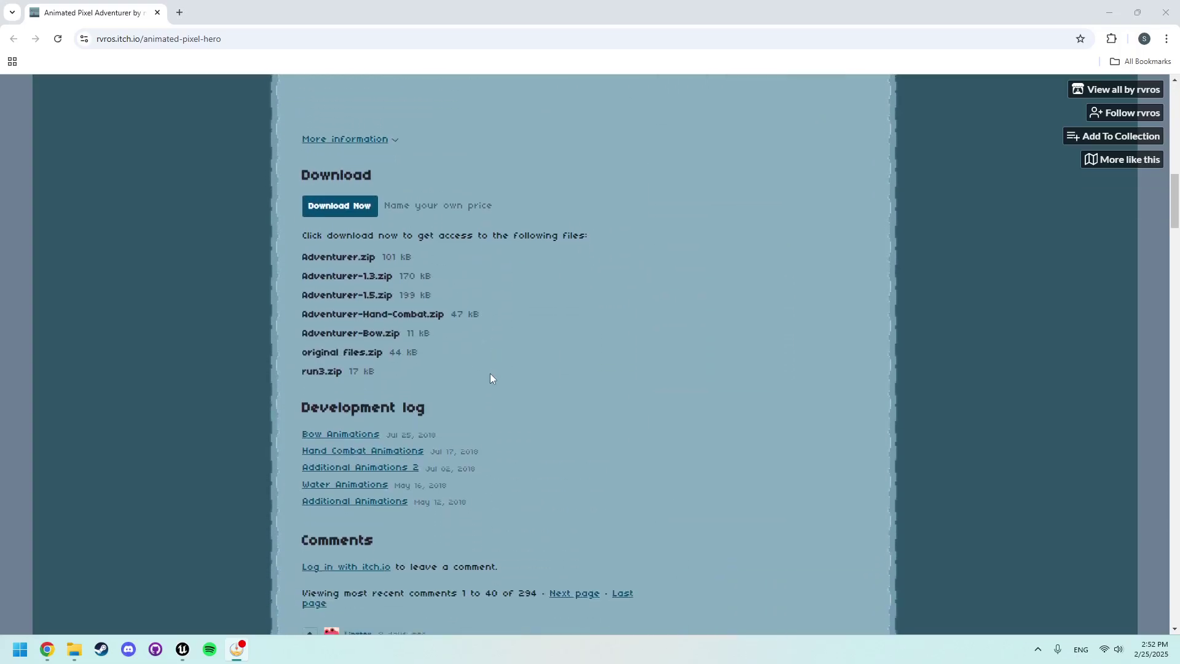
{"action": "scroll", "coordinate": [550, 419], "scroll_direction": "down", "scroll_amount": 1}
{"action": "scroll", "coordinate": [545, 420], "scroll_direction": "up", "scroll_amount": 1}
{"action": "scroll", "coordinate": [388, 289], "scroll_direction": "up", "scroll_amount": 1}
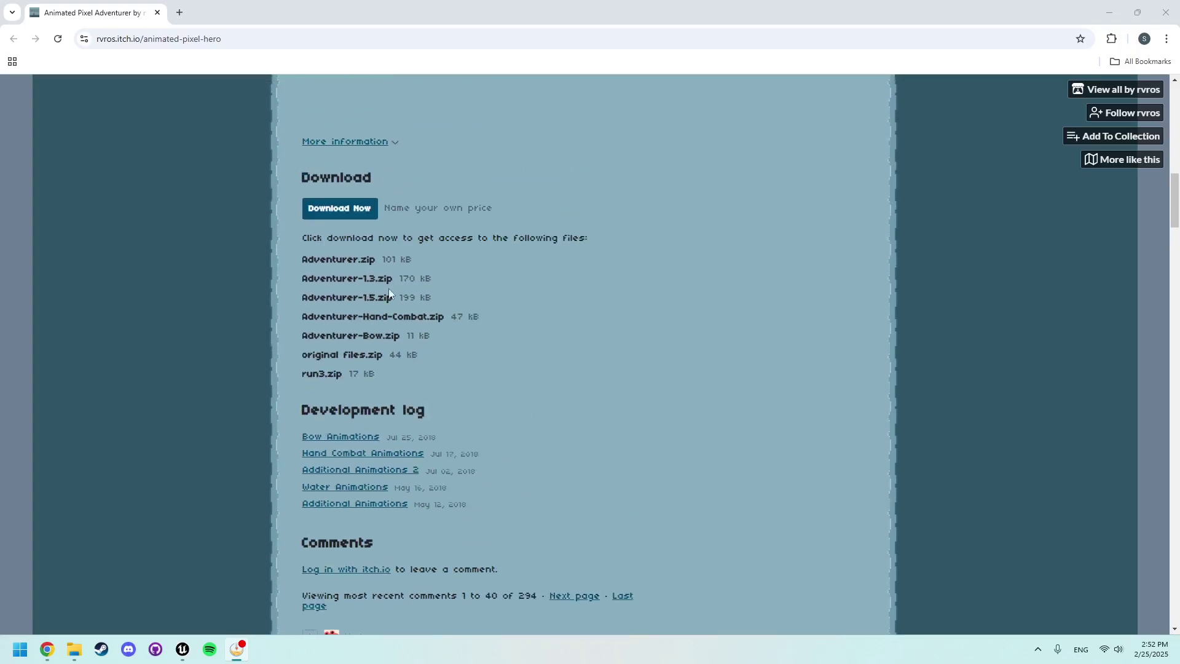
{"action": "scroll", "coordinate": [376, 327], "scroll_direction": "up", "scroll_amount": 1}
{"action": "scroll", "coordinate": [466, 336], "scroll_direction": "up", "scroll_amount": 5}
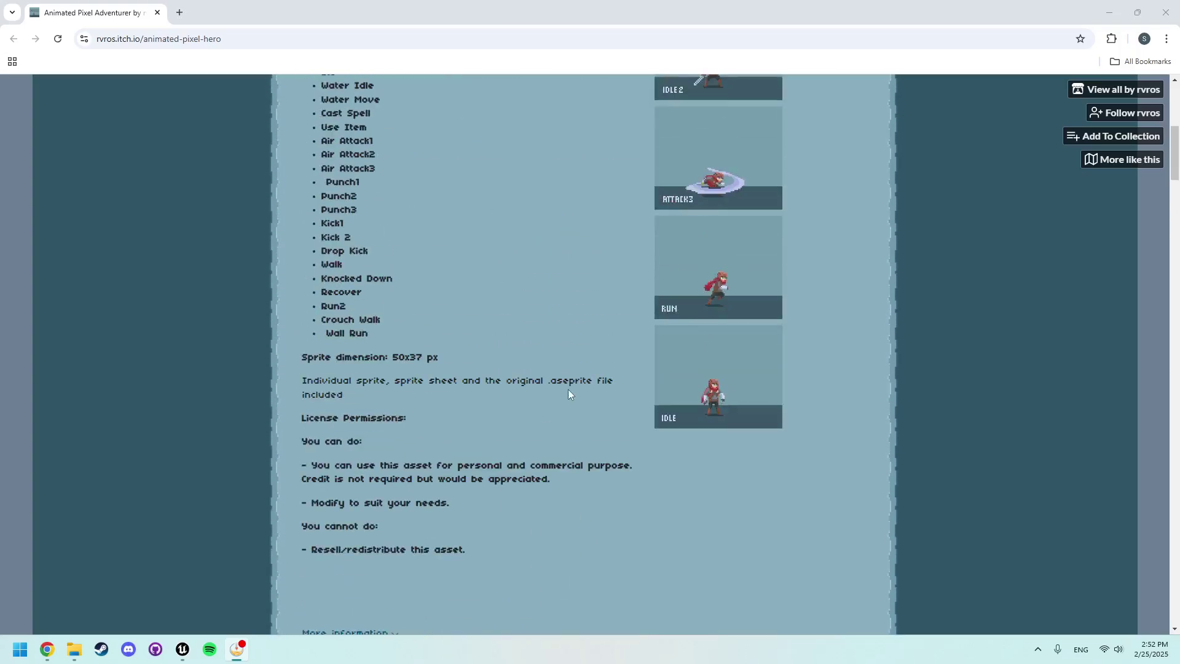
{"action": "scroll", "coordinate": [569, 389], "scroll_direction": "up", "scroll_amount": 5}
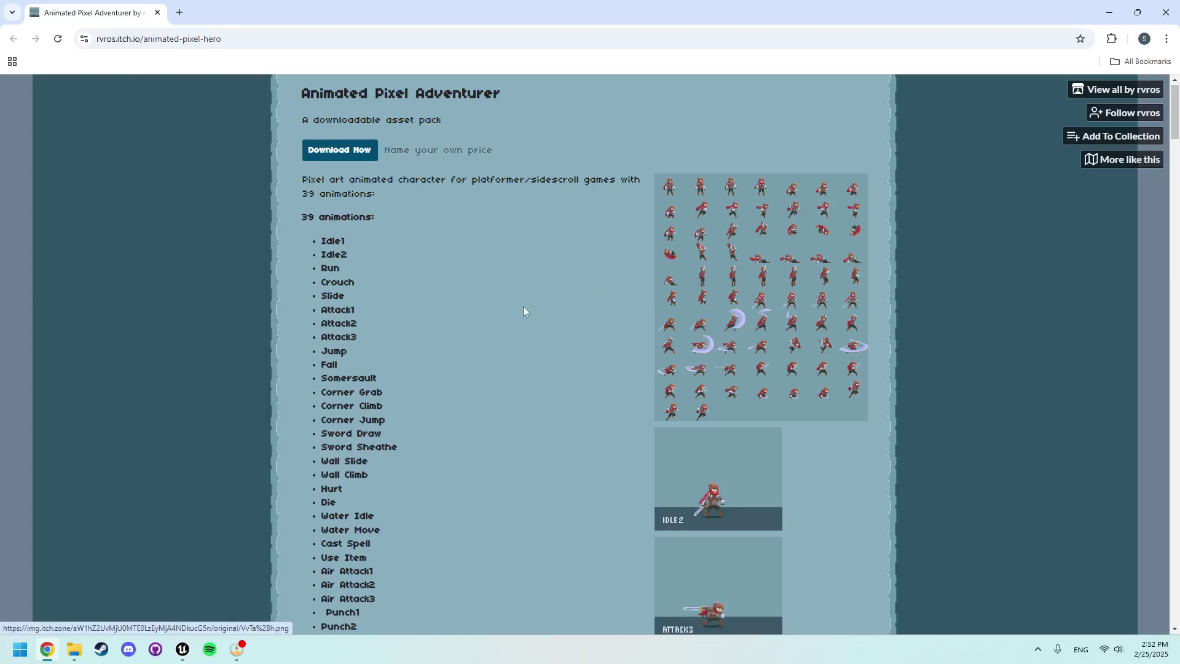
{"action": "scroll", "coordinate": [523, 311], "scroll_direction": "down", "scroll_amount": 10}
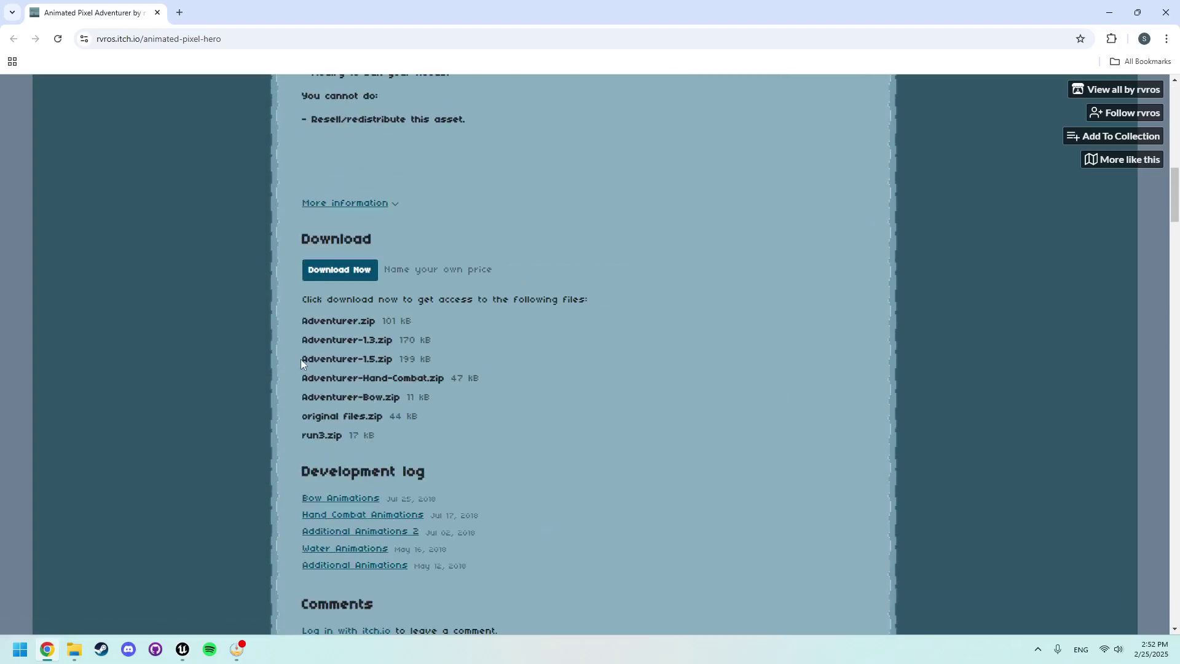
Step: Inspect the Adventurer-1.5.zip and Hand-Combat file names in the itch.io download list
{"action": "left_click_drag", "start_coordinate": [300, 358], "coordinate": [395, 358]}
{"action": "left_click", "coordinate": [392, 372]}
{"action": "left_click_drag", "start_coordinate": [301, 381], "coordinate": [450, 379]}
{"action": "left_click", "coordinate": [450, 379]}
{"action": "scroll", "coordinate": [546, 424], "scroll_direction": "up", "scroll_amount": 2}
{"action": "scroll", "coordinate": [540, 268], "scroll_direction": "up", "scroll_amount": 7}
{"action": "scroll", "coordinate": [540, 268], "scroll_direction": "down", "scroll_amount": 4}
{"action": "scroll", "coordinate": [521, 394], "scroll_direction": "down", "scroll_amount": 6}
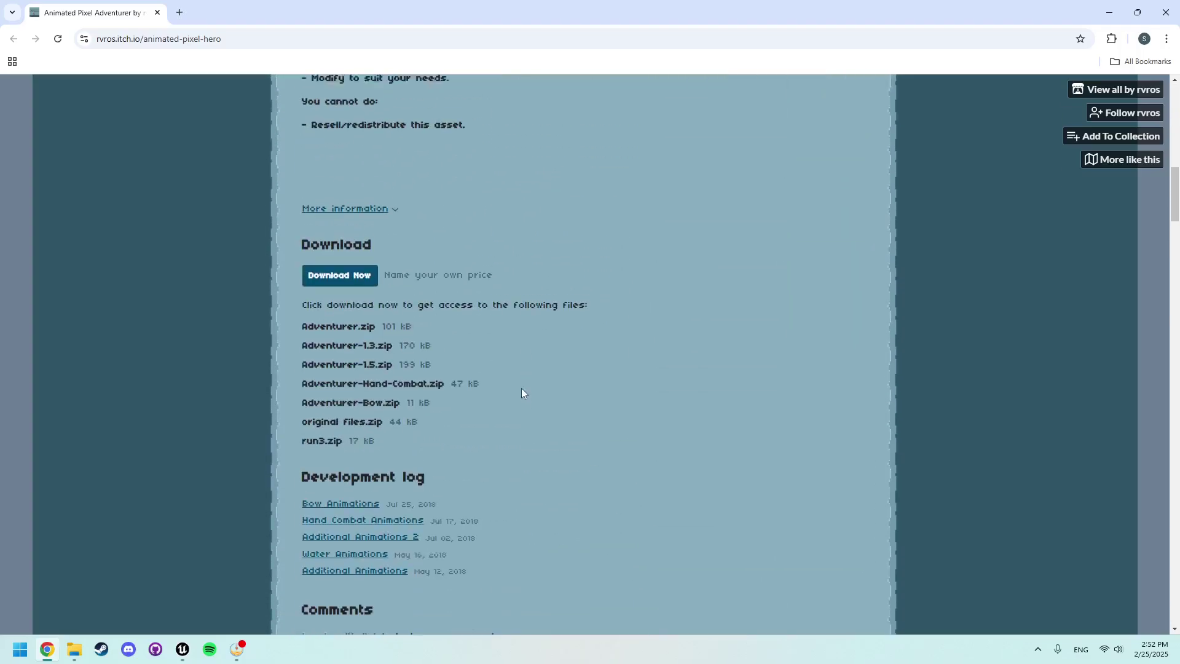
{"action": "scroll", "coordinate": [399, 332], "scroll_direction": "up", "scroll_amount": 5}
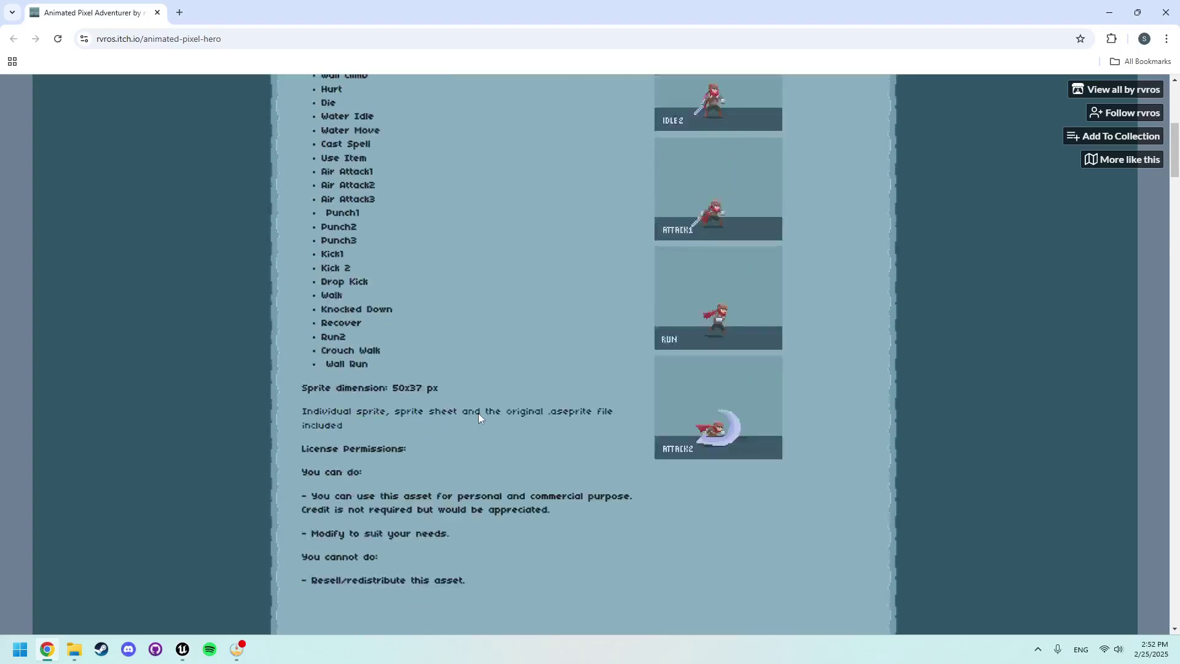
{"action": "scroll", "coordinate": [478, 413], "scroll_direction": "up", "scroll_amount": 5}
{"action": "scroll", "coordinate": [498, 406], "scroll_direction": "down", "scroll_amount": 5}
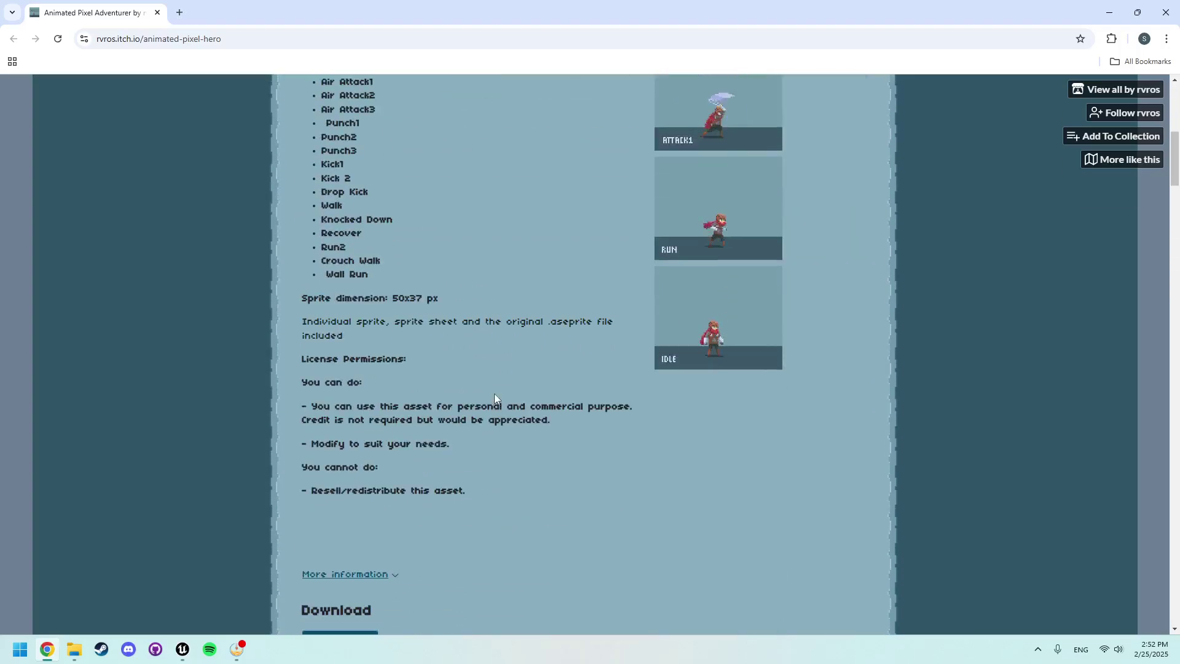
{"action": "scroll", "coordinate": [489, 406], "scroll_direction": "down", "scroll_amount": 3}
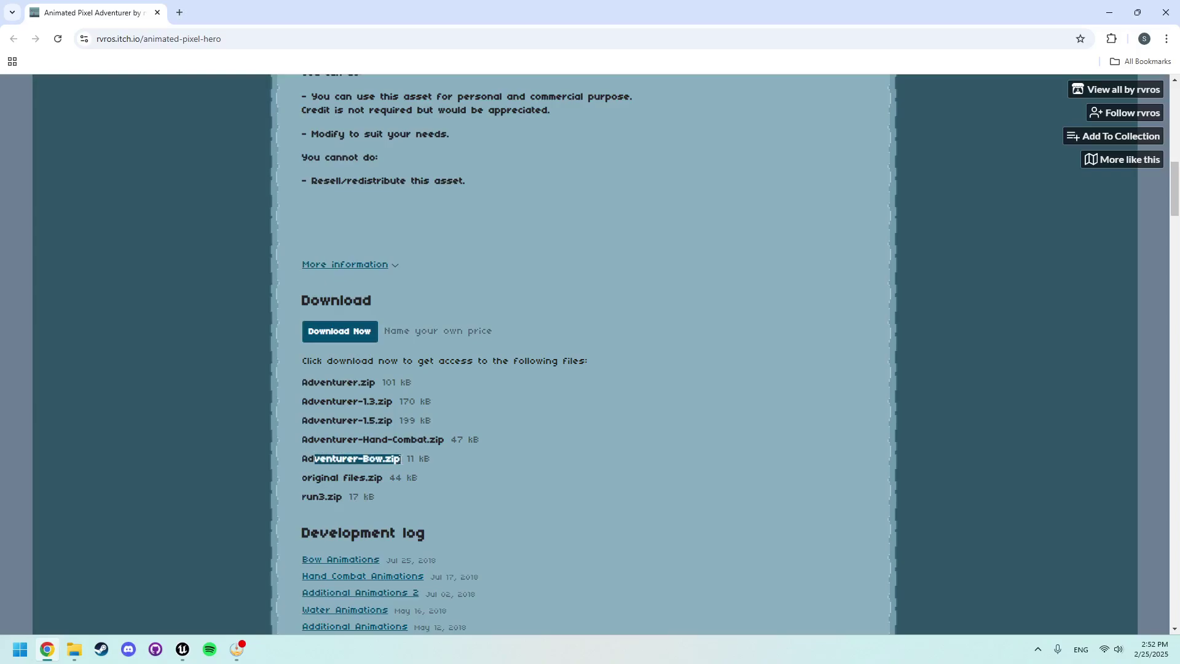
{"action": "left_click", "coordinate": [427, 451]}
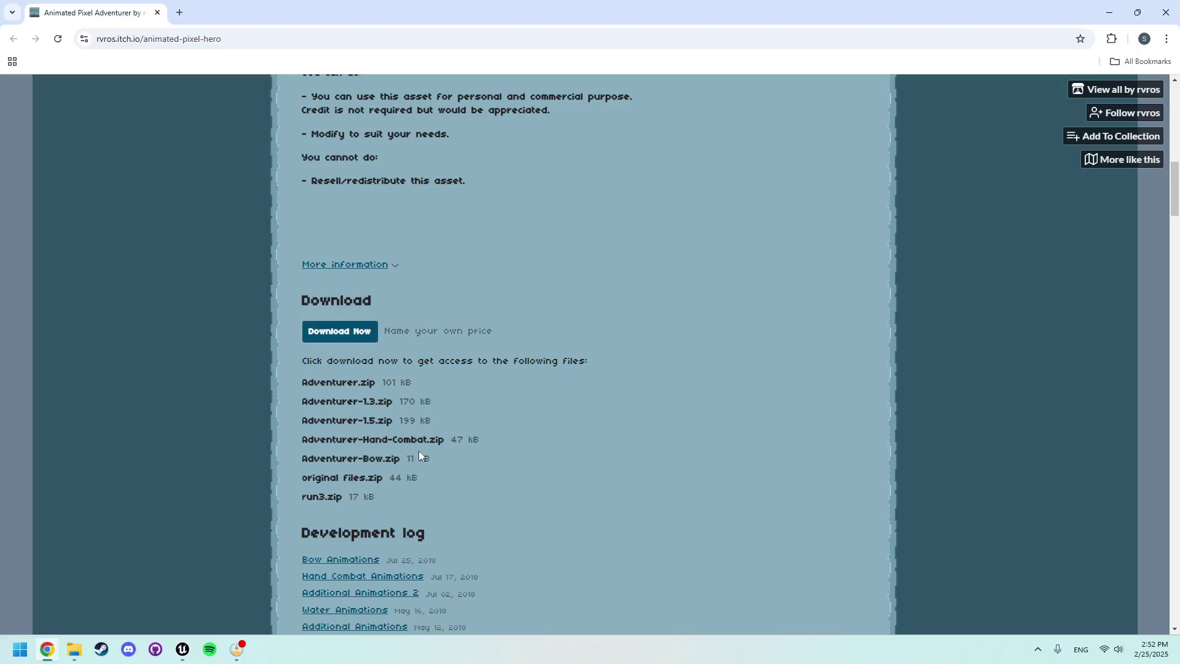
{"action": "scroll", "coordinate": [420, 452], "scroll_direction": "up", "scroll_amount": 1}
{"action": "scroll", "coordinate": [422, 454], "scroll_direction": "up", "scroll_amount": 1}
{"action": "scroll", "coordinate": [422, 451], "scroll_direction": "up", "scroll_amount": 5}
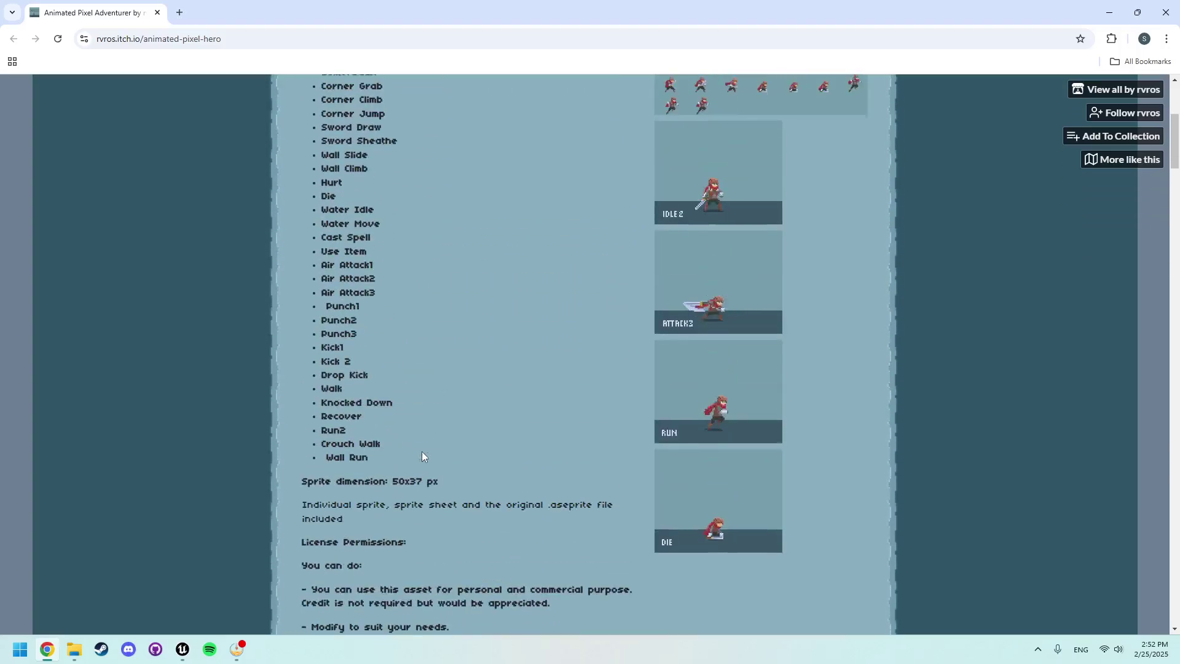
{"action": "scroll", "coordinate": [406, 443], "scroll_direction": "up", "scroll_amount": 5}
Step: Apply Paper2D texture settings to the four textures in Characters/Adventurer/Flipbooks/Crouch
{"action": "key", "text": "alt+Tab"}
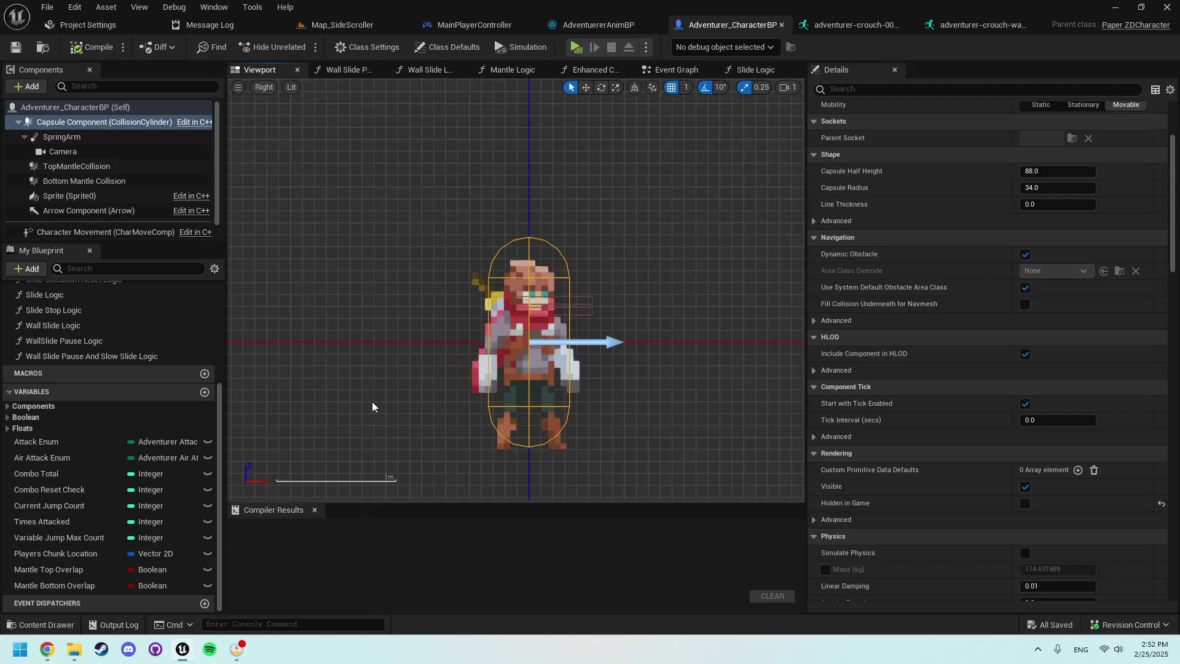
{"action": "key", "text": "ctrl+space"}
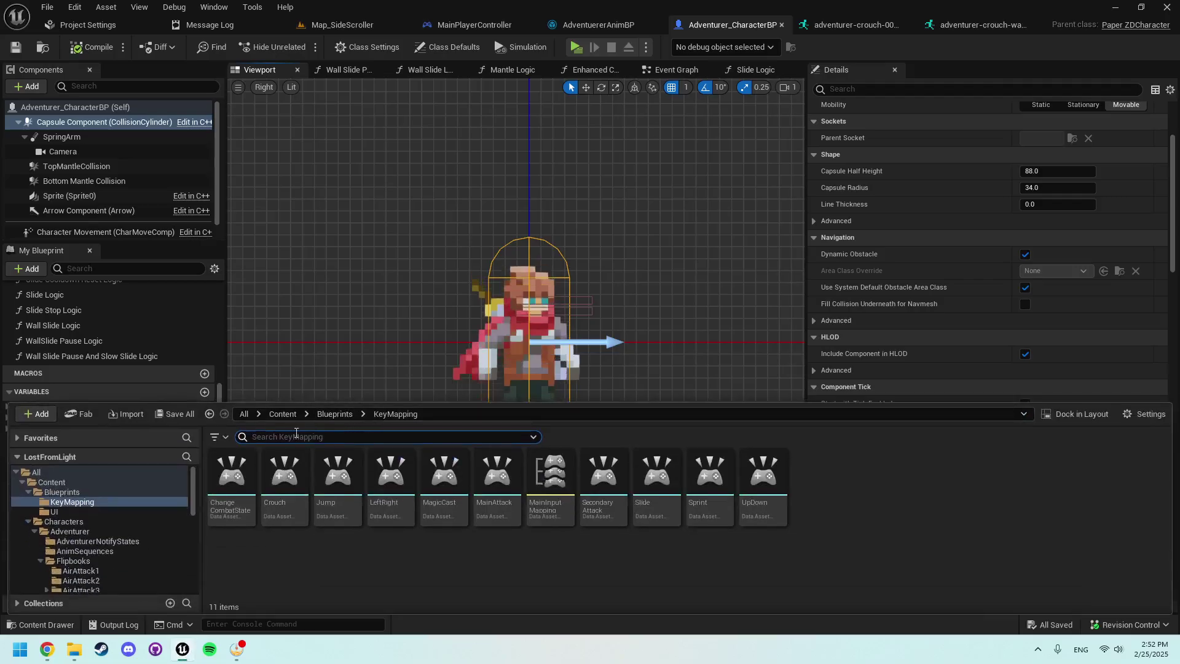
{"action": "left_click", "coordinate": [70, 531]}
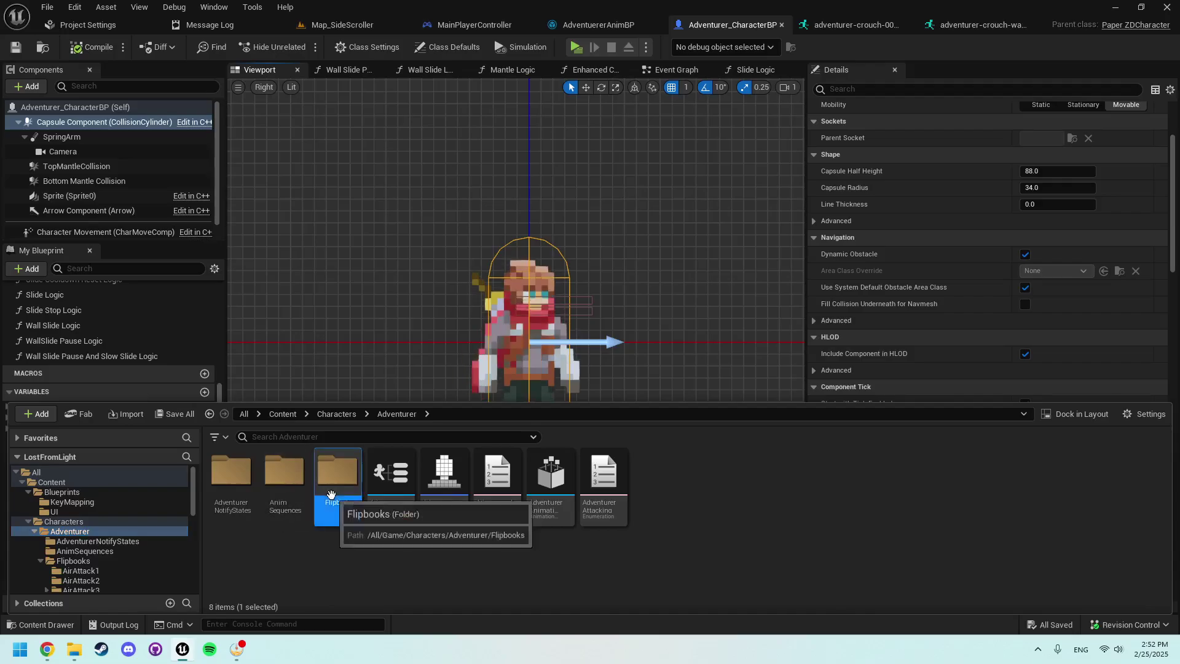
{"action": "double_click", "coordinate": [337, 480]}
{"action": "double_click", "coordinate": [904, 475]}
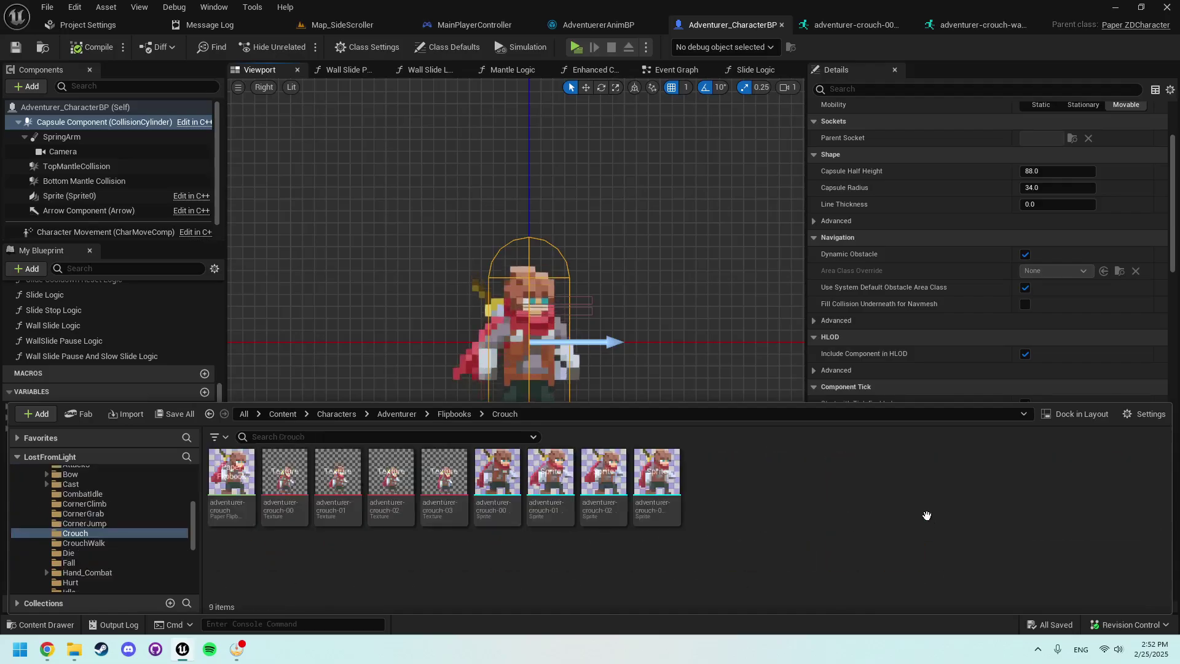
{"action": "left_click", "coordinate": [283, 479]}
{"action": "left_click", "coordinate": [449, 473], "text": "shift"}
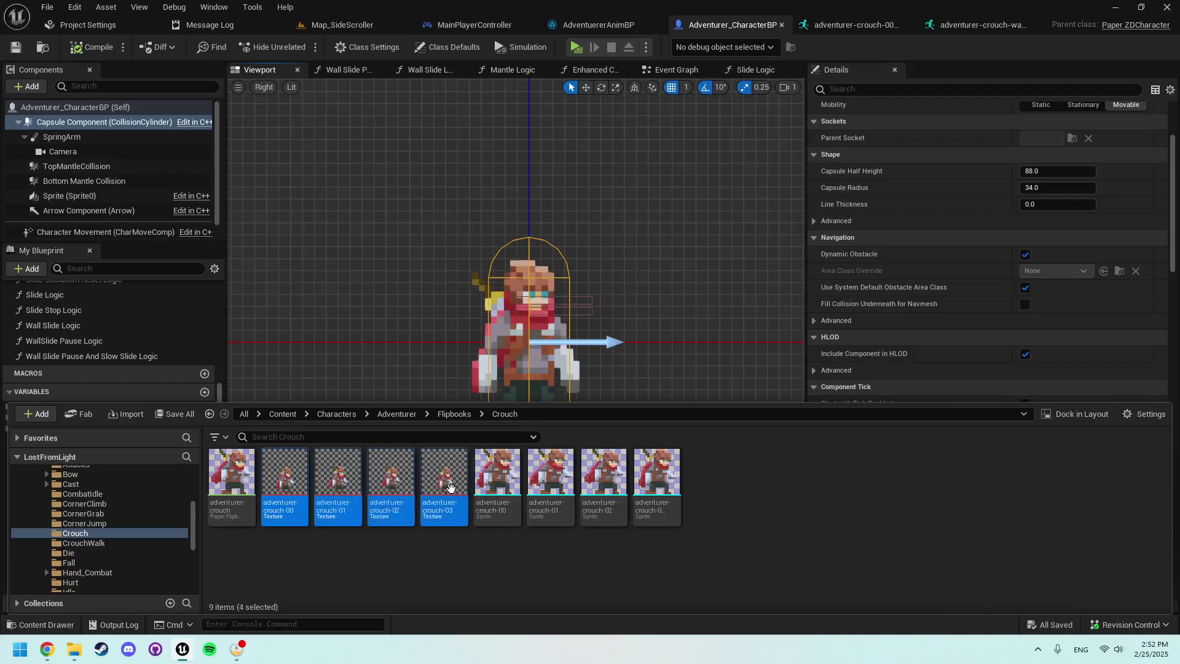
{"action": "right_click", "coordinate": [448, 474]}
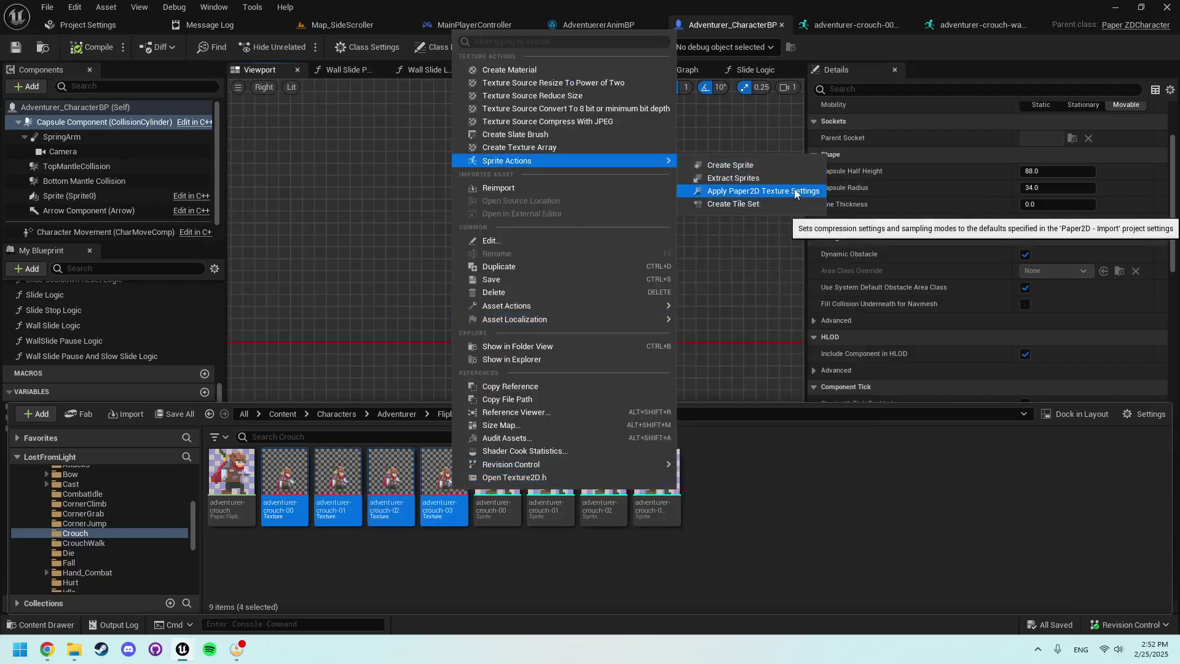
{"action": "left_click", "coordinate": [795, 191]}
Step: Create sprites from the four selected crouch textures
{"action": "left_click", "coordinate": [284, 479]}
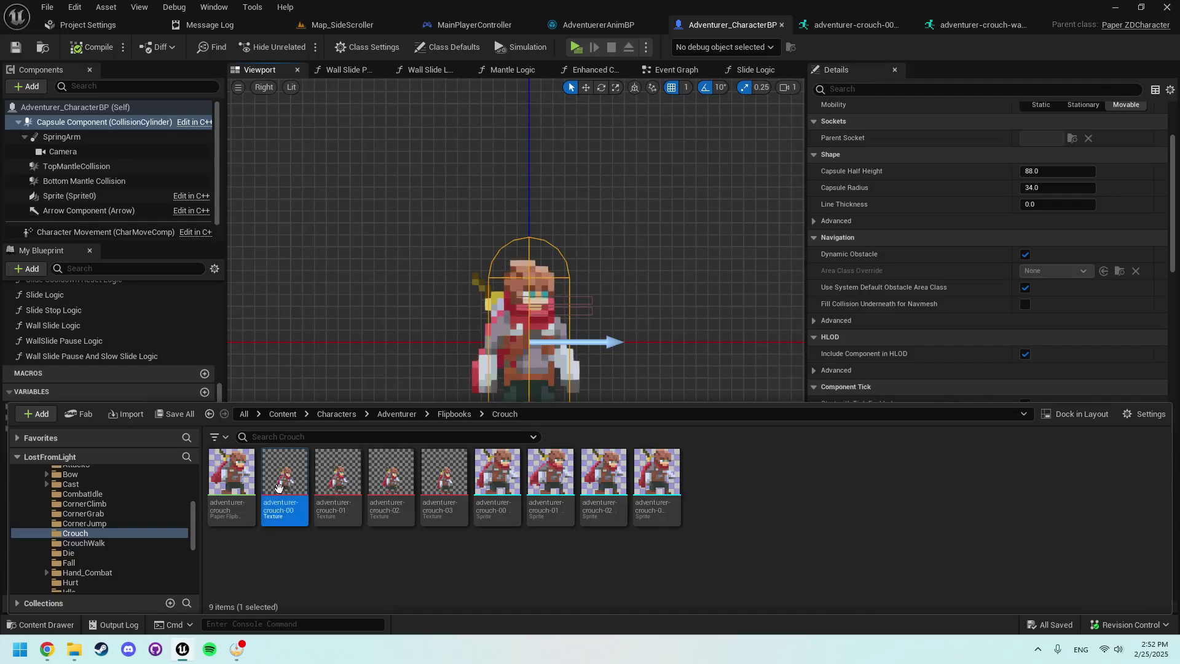
{"action": "right_click", "coordinate": [438, 489]}
{"action": "left_click", "coordinate": [277, 479]}
{"action": "left_click", "coordinate": [442, 482], "text": "shift"}
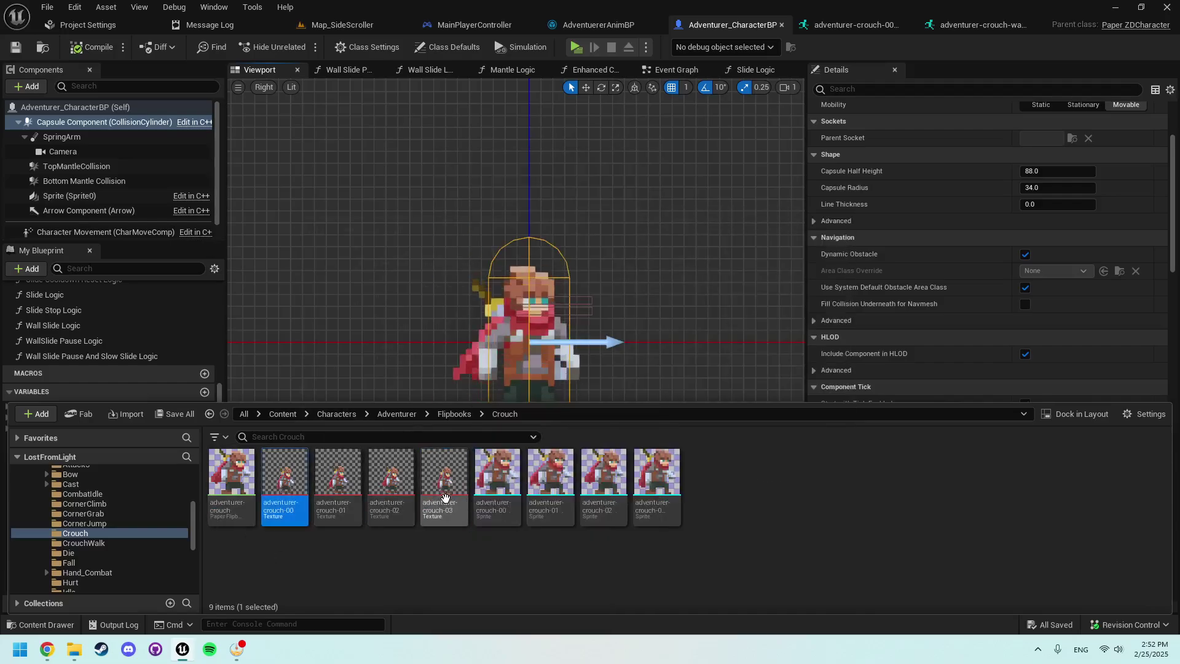
{"action": "right_click", "coordinate": [446, 482]}
{"action": "mouse_move", "coordinate": [500, 170]}
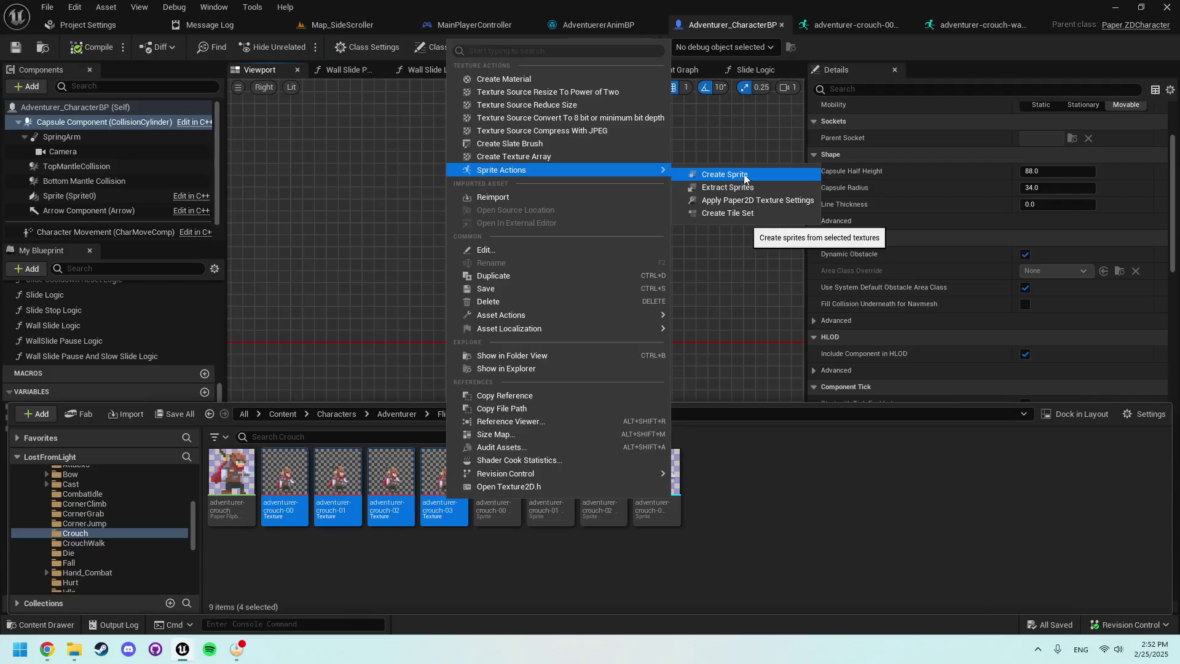
{"action": "left_click", "coordinate": [775, 553]}
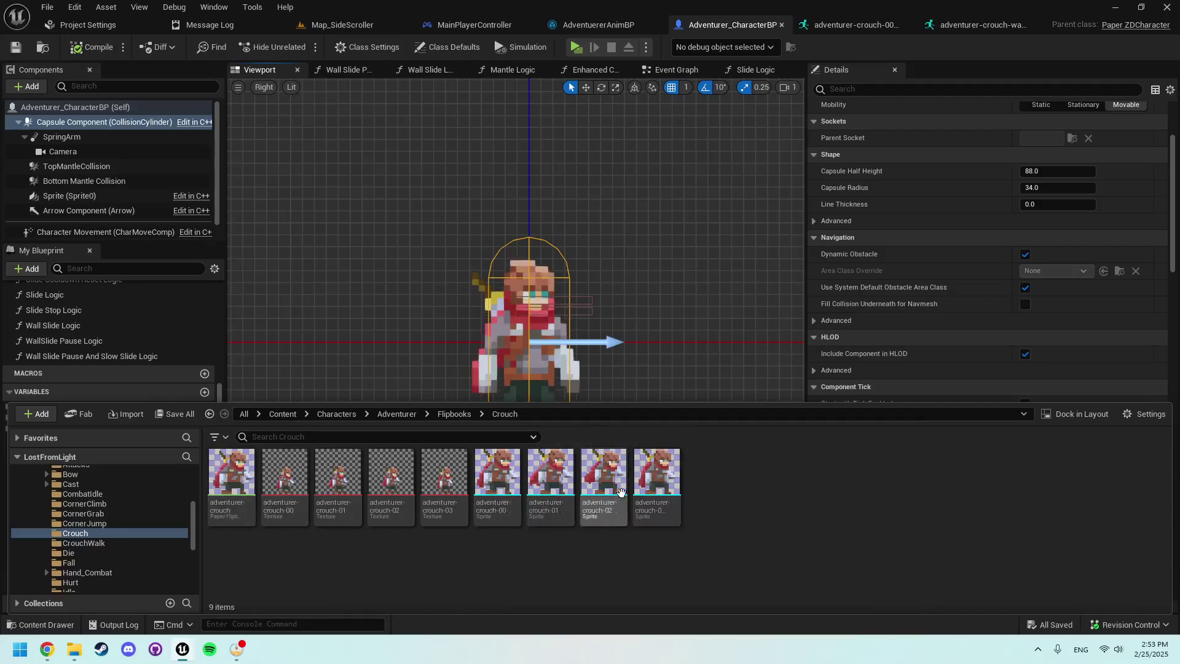
Step: Confirm the adventurer-crouch-00 sprite's pivot mode stays Custom, then return to Adventurer_CharacterBP
{"action": "left_click", "coordinate": [854, 28]}
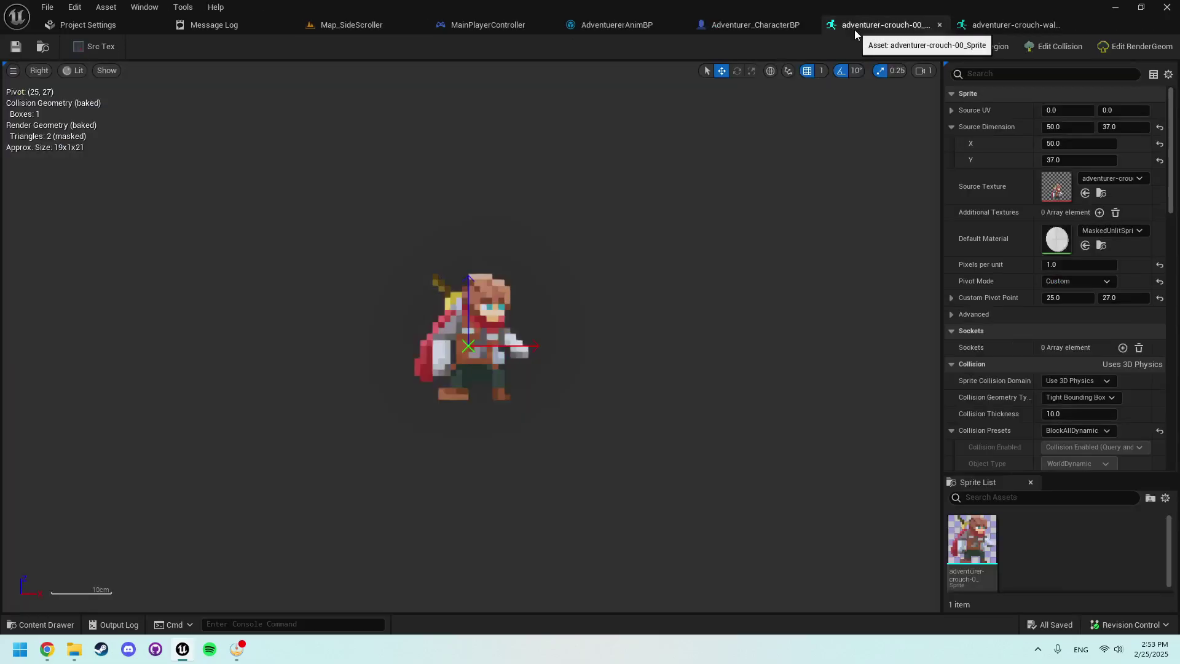
{"action": "left_click", "coordinate": [1081, 285]}
{"action": "left_click", "coordinate": [1011, 300]}
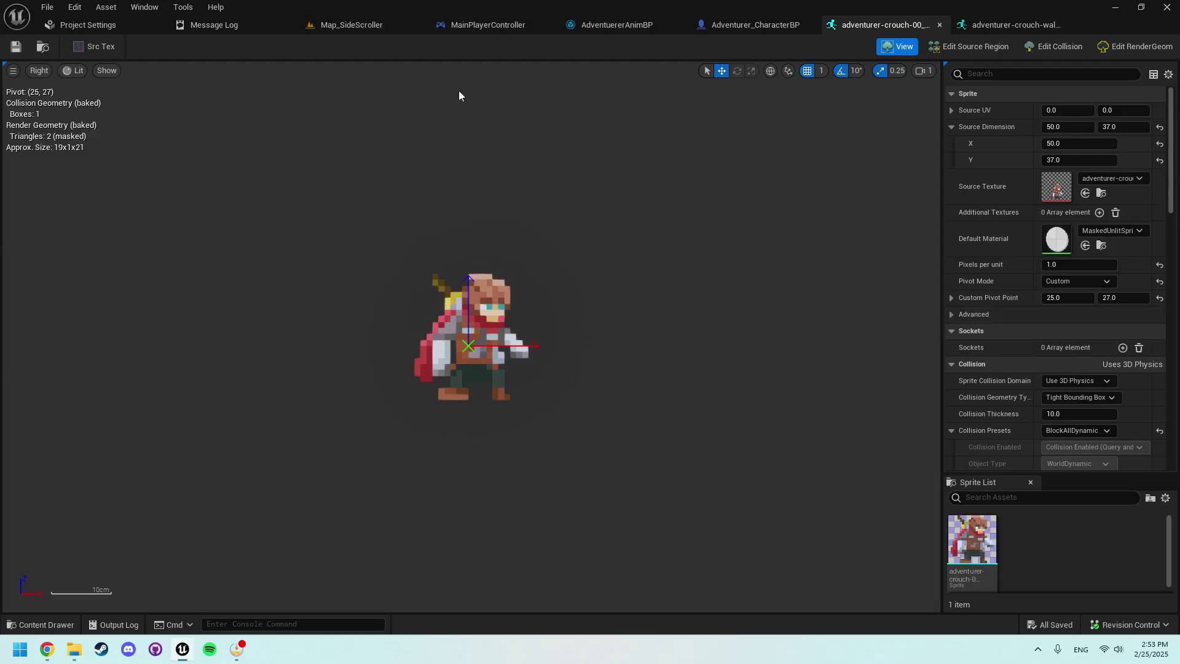
{"action": "left_click", "coordinate": [752, 26]}
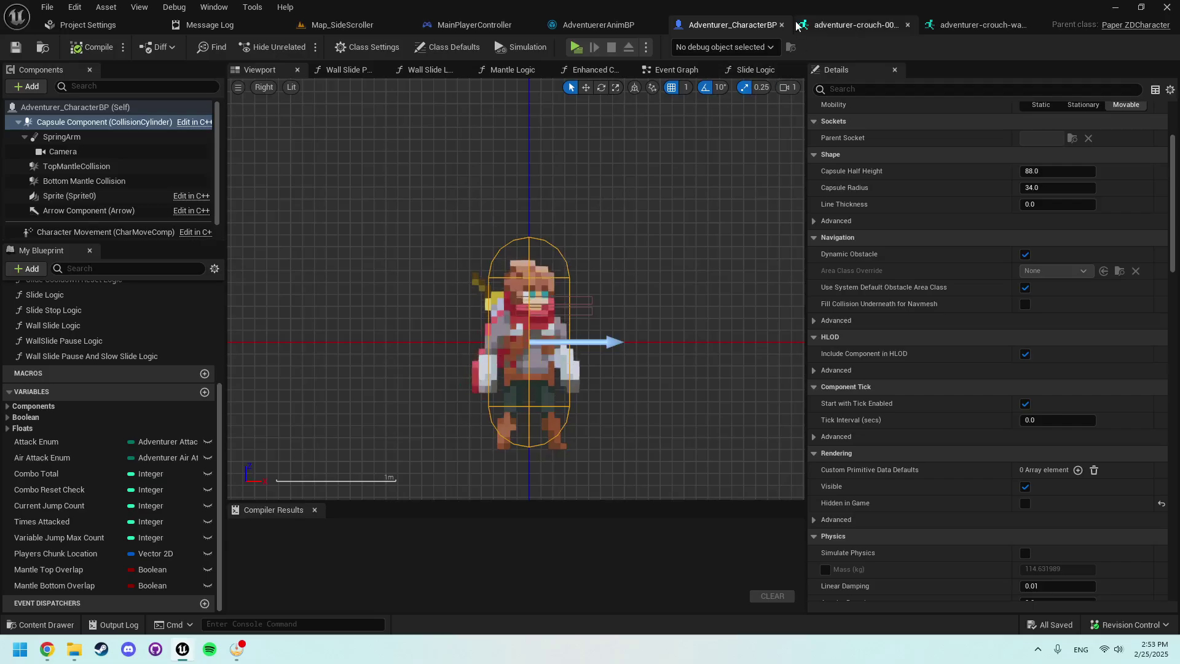
Step: Review the crouch-00 and crouch-walk sprites and close their editors
{"action": "left_click", "coordinate": [829, 25]}
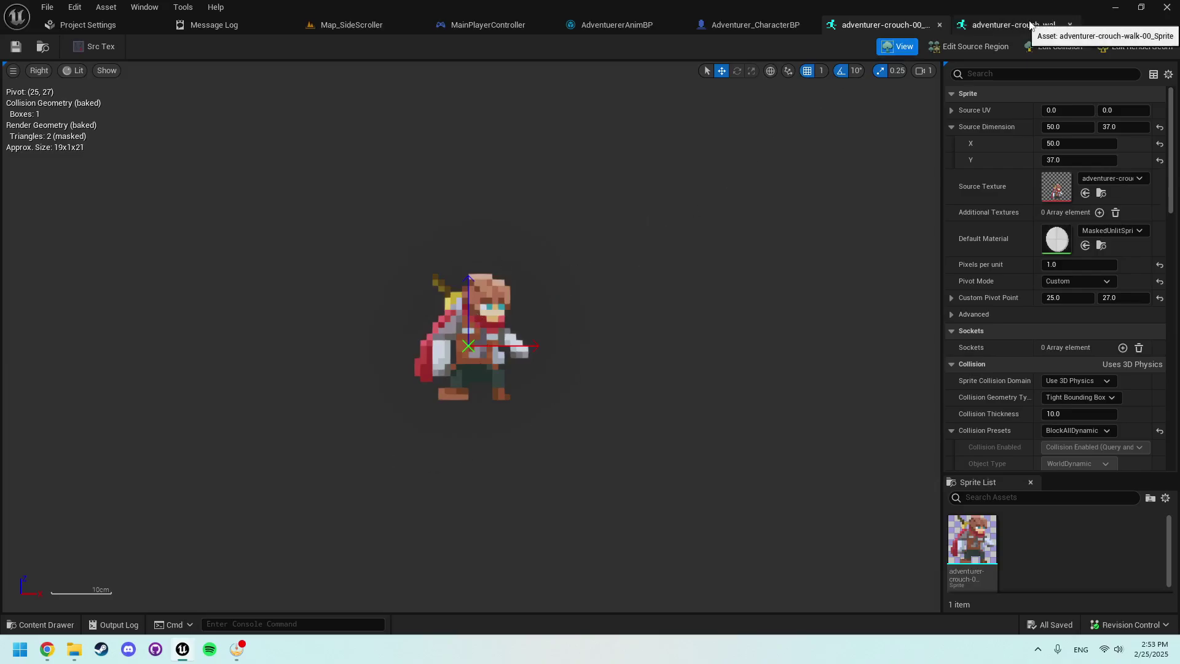
{"action": "left_click", "coordinate": [1002, 27]}
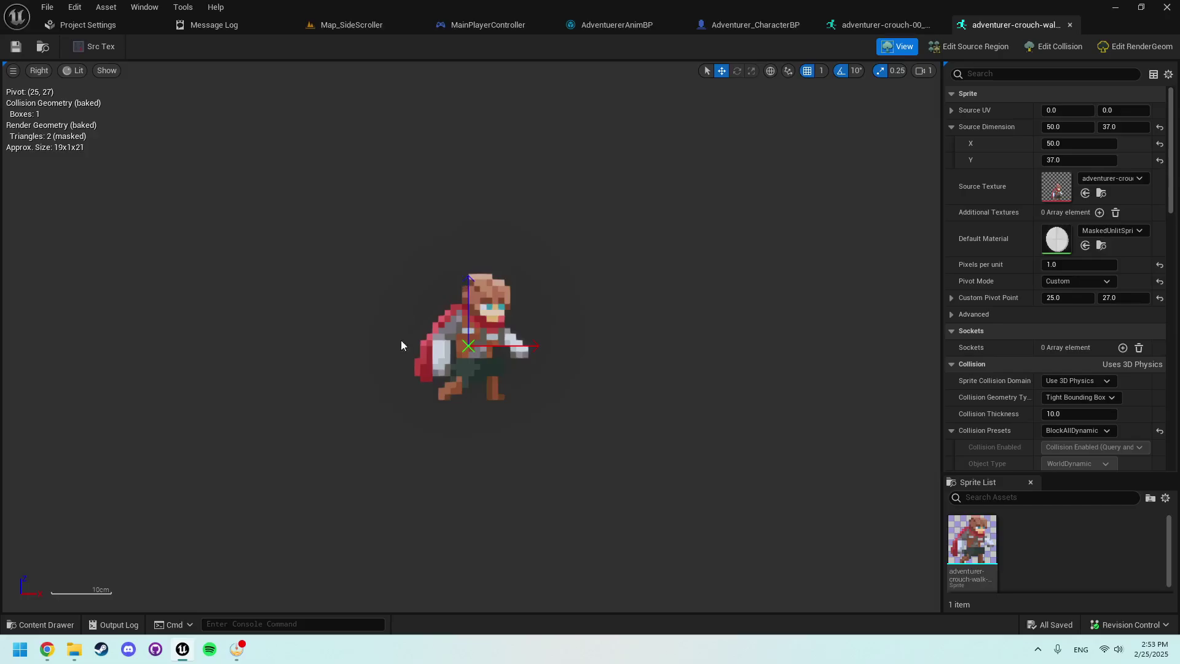
{"action": "left_click", "coordinate": [1068, 25]}
Step: Close the last sprite editor and view MainPlayerController's Crouch input logic
{"action": "left_click", "coordinate": [965, 28]}
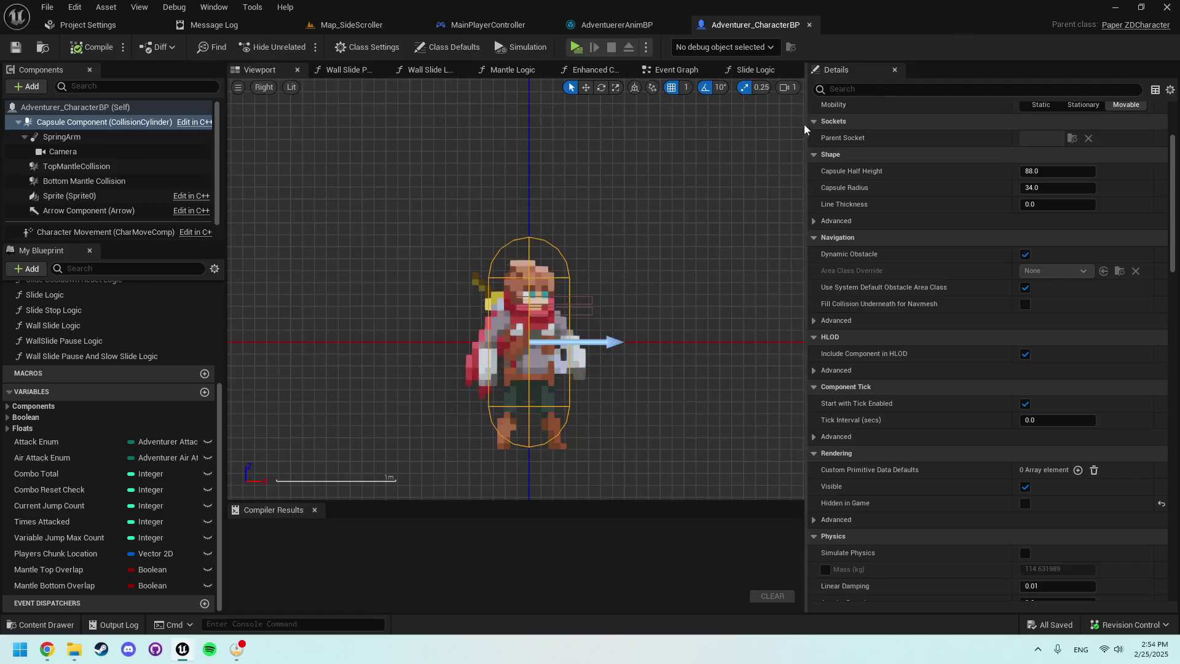
{"action": "left_click", "coordinate": [488, 25]}
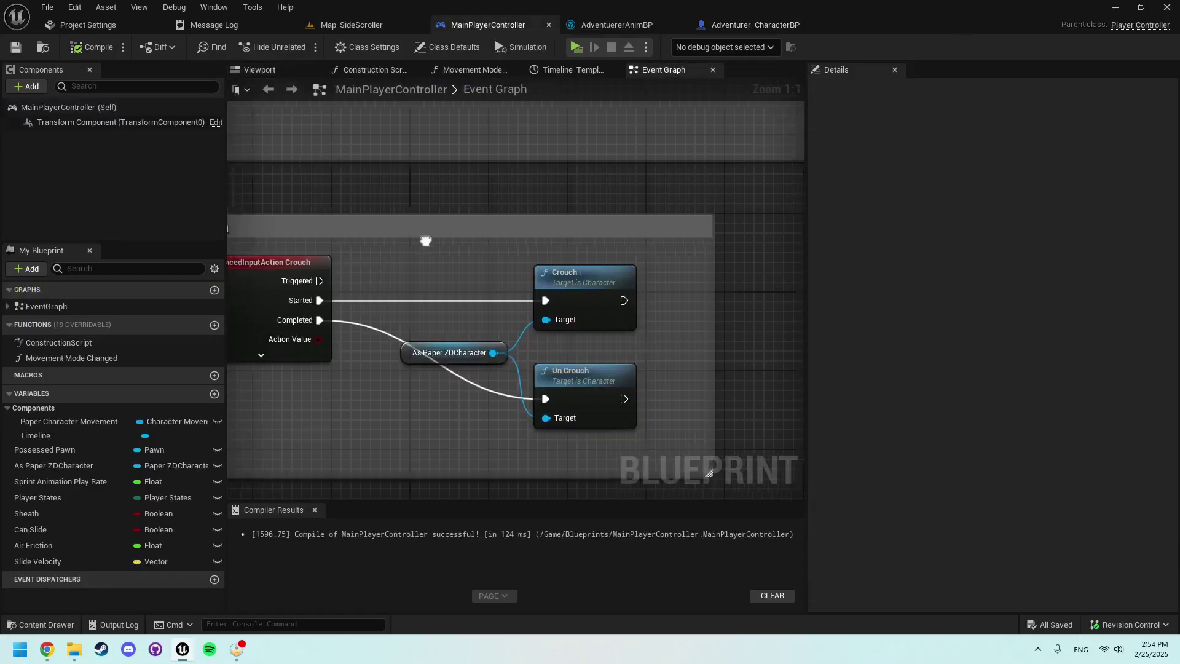
{"action": "right_click_drag", "start_coordinate": [425, 241], "coordinate": [512, 230]}
{"action": "right_click_drag", "start_coordinate": [383, 238], "coordinate": [348, 226]}
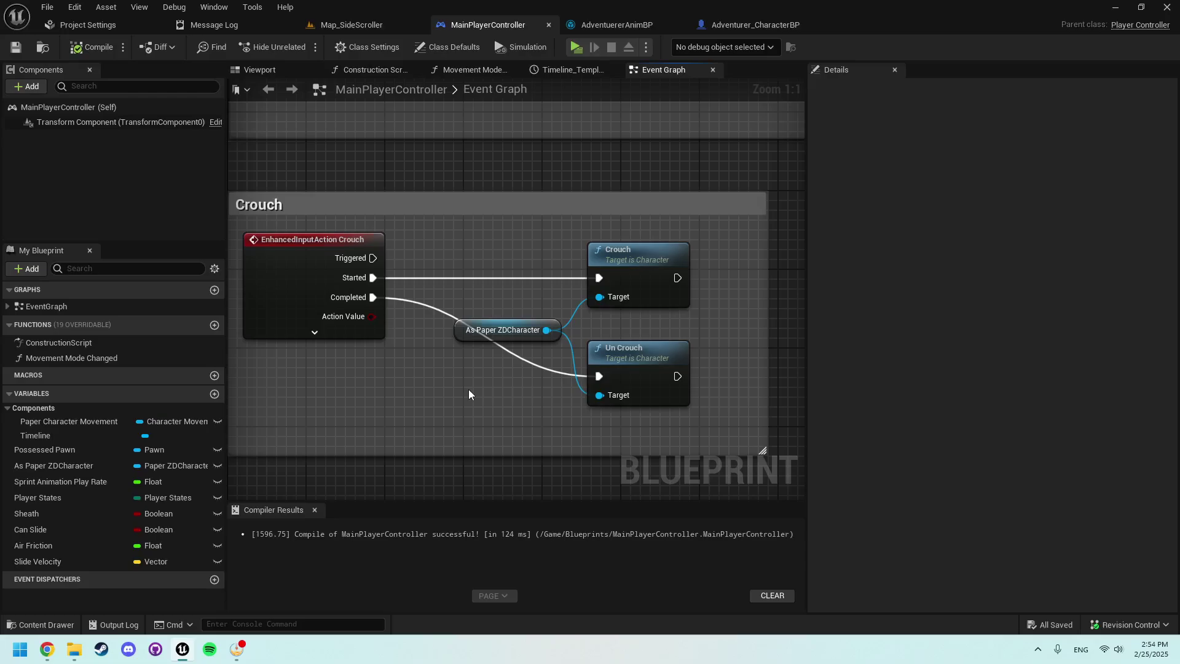
Step: Browse the Blueprints/KeyMapping input actions and the Input Action creation menu
{"action": "key", "text": "ctrl+space"}
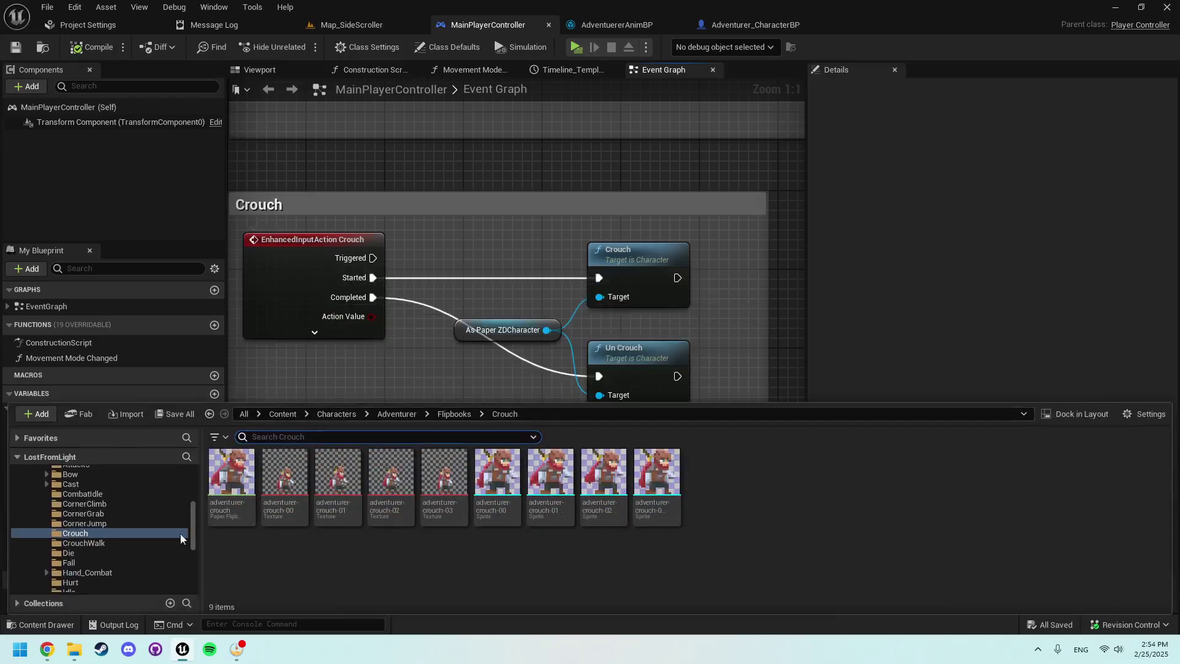
{"action": "scroll", "coordinate": [92, 533], "scroll_direction": "up", "scroll_amount": 2}
{"action": "left_click", "coordinate": [84, 491]}
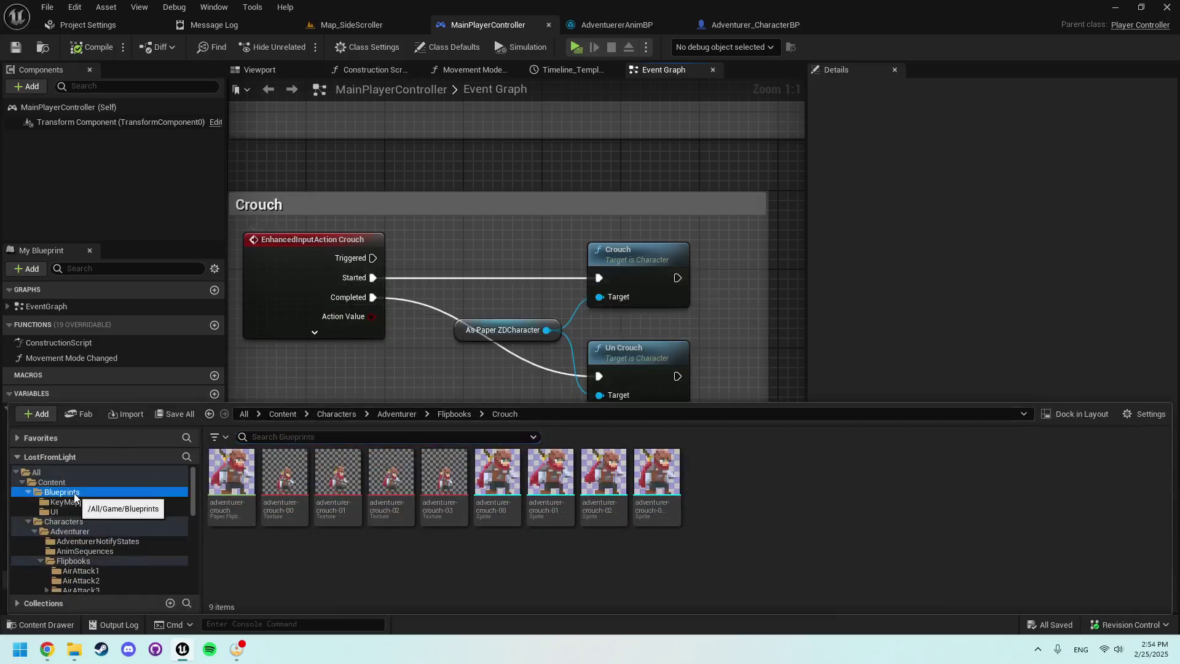
{"action": "double_click", "coordinate": [232, 480]}
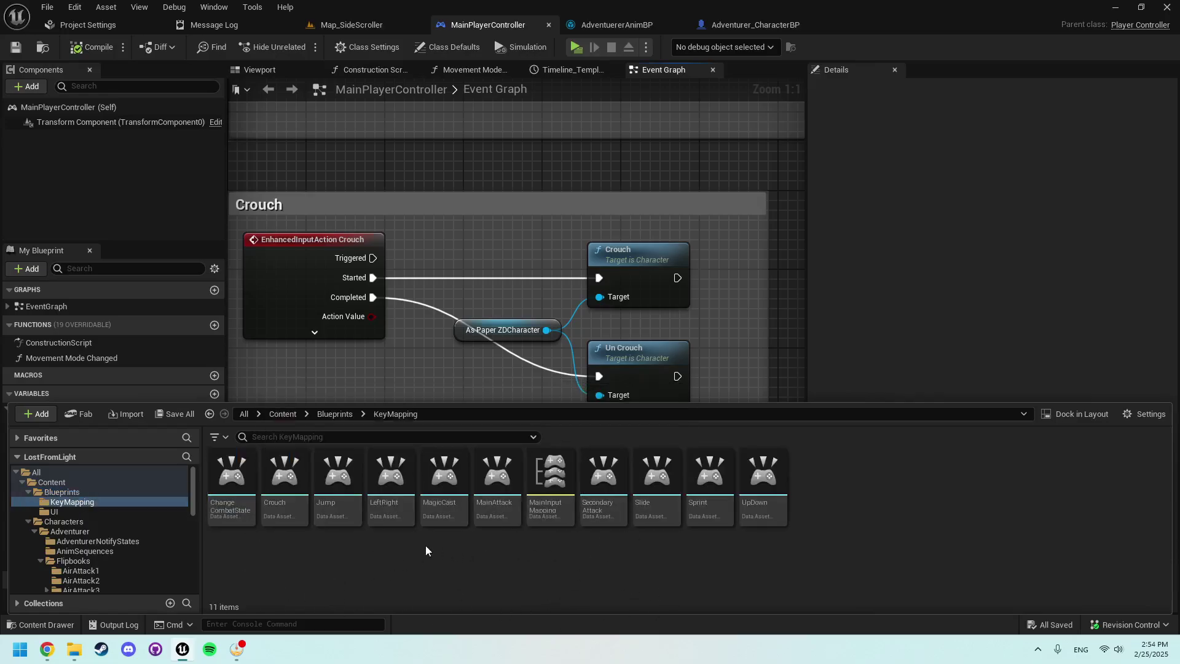
{"action": "right_click", "coordinate": [434, 559]}
{"action": "mouse_move", "coordinate": [516, 425]}
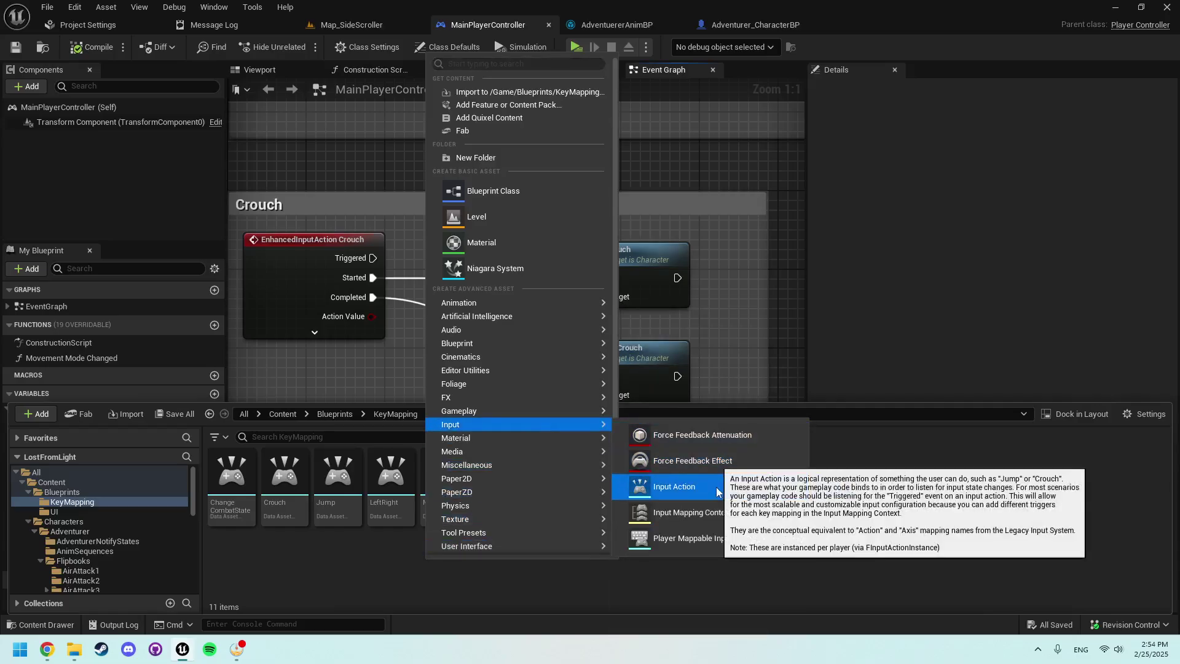
{"action": "left_click", "coordinate": [674, 485]}
{"action": "left_click", "coordinate": [420, 364]}
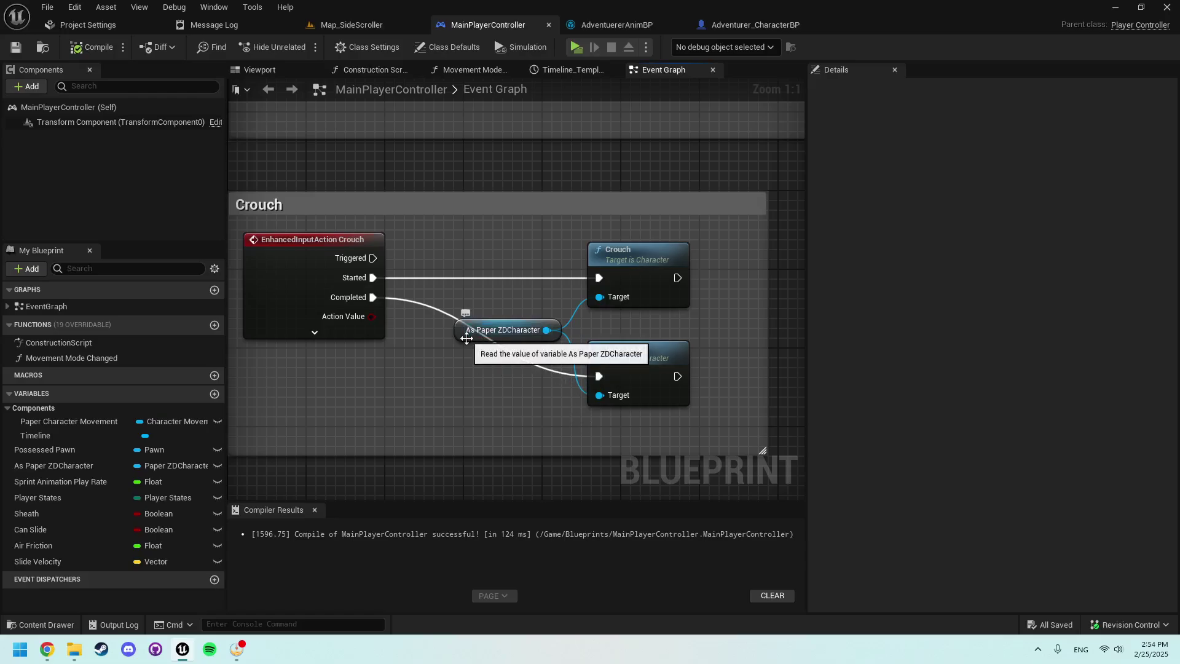
Step: Try a connection from the character cast output, then cycle through AnimBP, character and controller tabs
{"action": "left_click_drag", "start_coordinate": [547, 329], "coordinate": [595, 325]}
{"action": "left_click", "coordinate": [641, 267]}
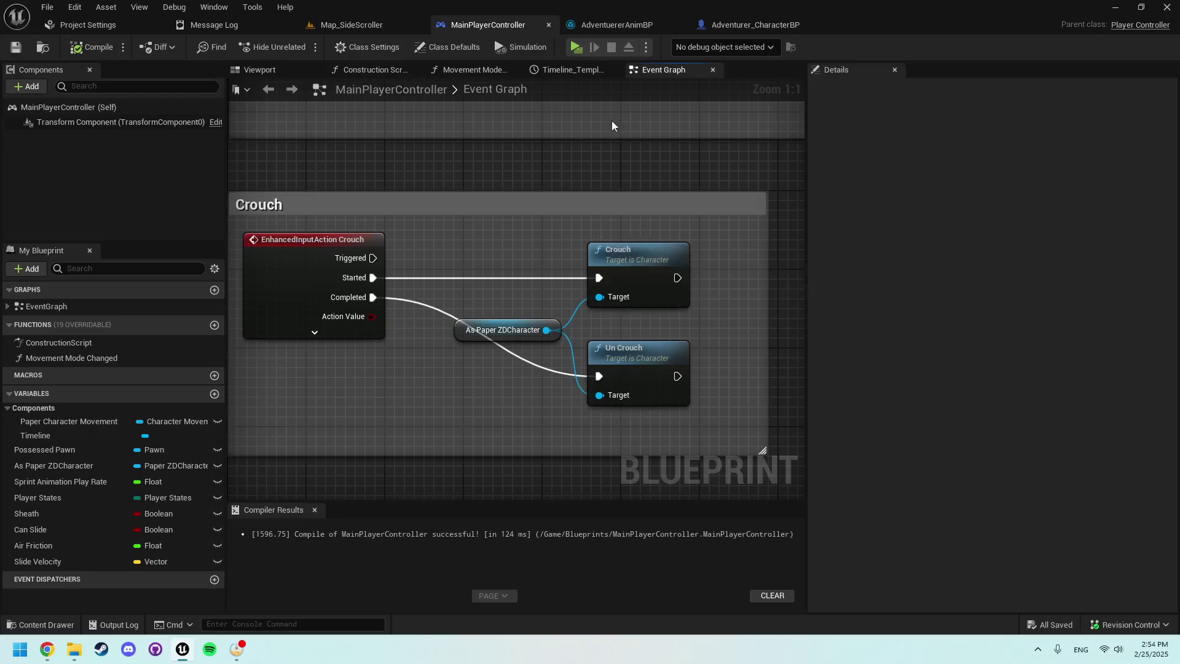
{"action": "left_click", "coordinate": [617, 24]}
{"action": "left_click", "coordinate": [755, 24]}
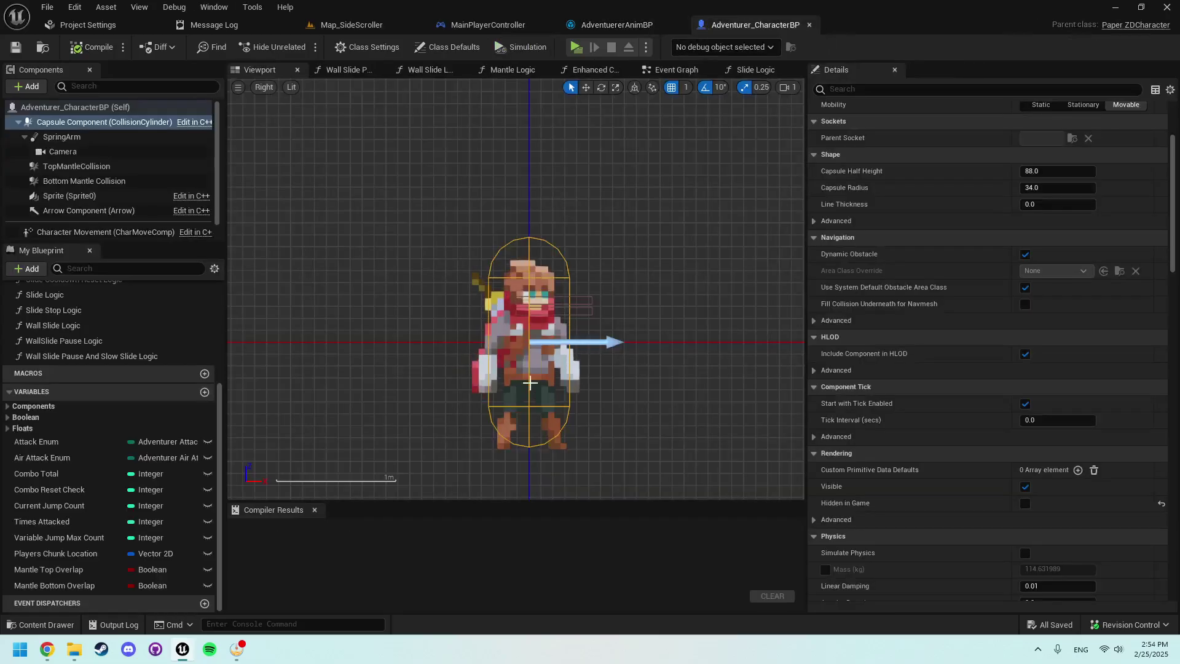
{"action": "left_click", "coordinate": [484, 24]}
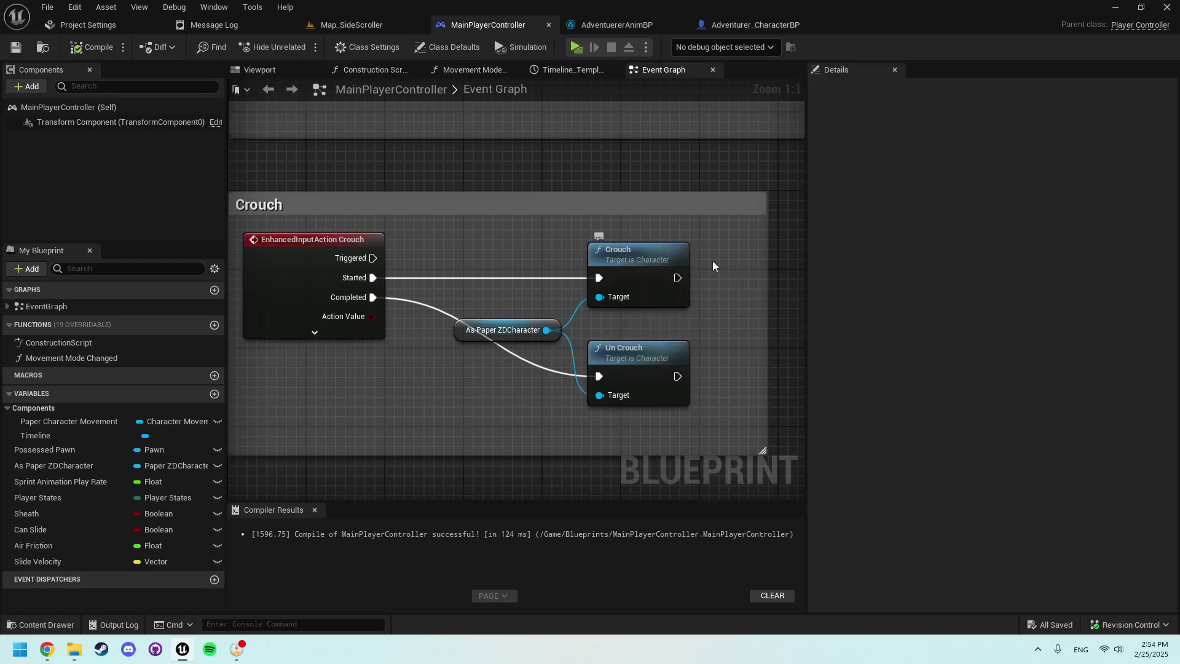
{"action": "left_click", "coordinate": [605, 30]}
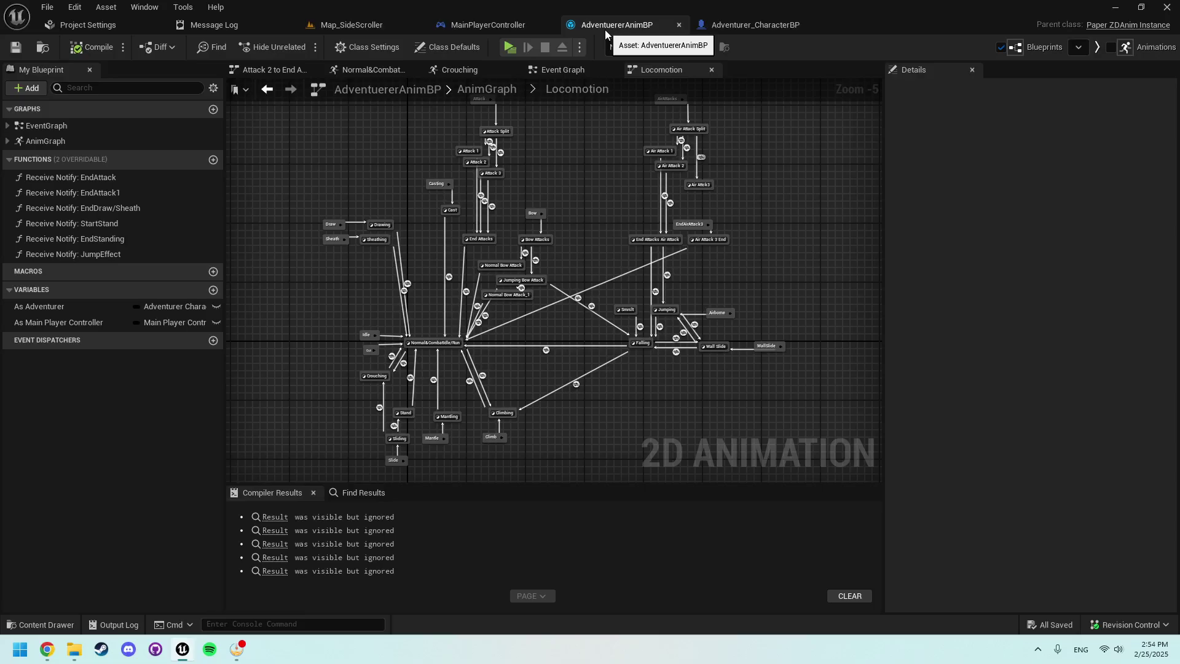
{"action": "scroll", "coordinate": [609, 275], "scroll_direction": "up", "scroll_amount": 1}
{"action": "scroll", "coordinate": [586, 321], "scroll_direction": "down", "scroll_amount": 2}
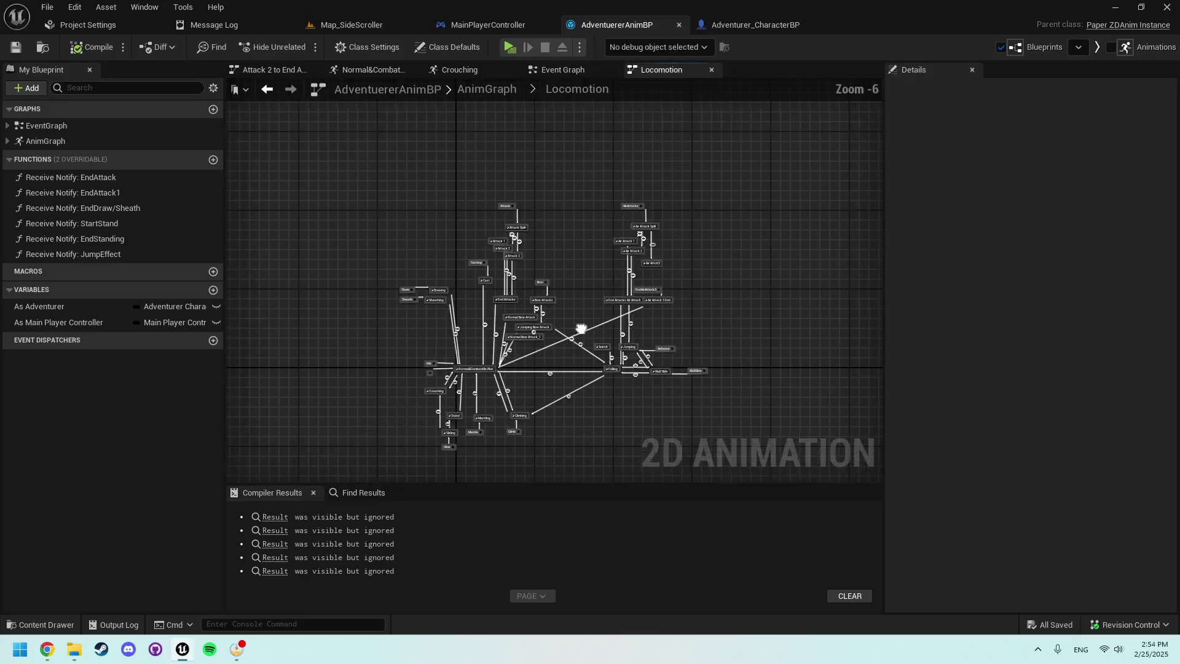
{"action": "scroll", "coordinate": [580, 330], "scroll_direction": "down", "scroll_amount": 1}
{"action": "scroll", "coordinate": [591, 306], "scroll_direction": "up", "scroll_amount": 3}
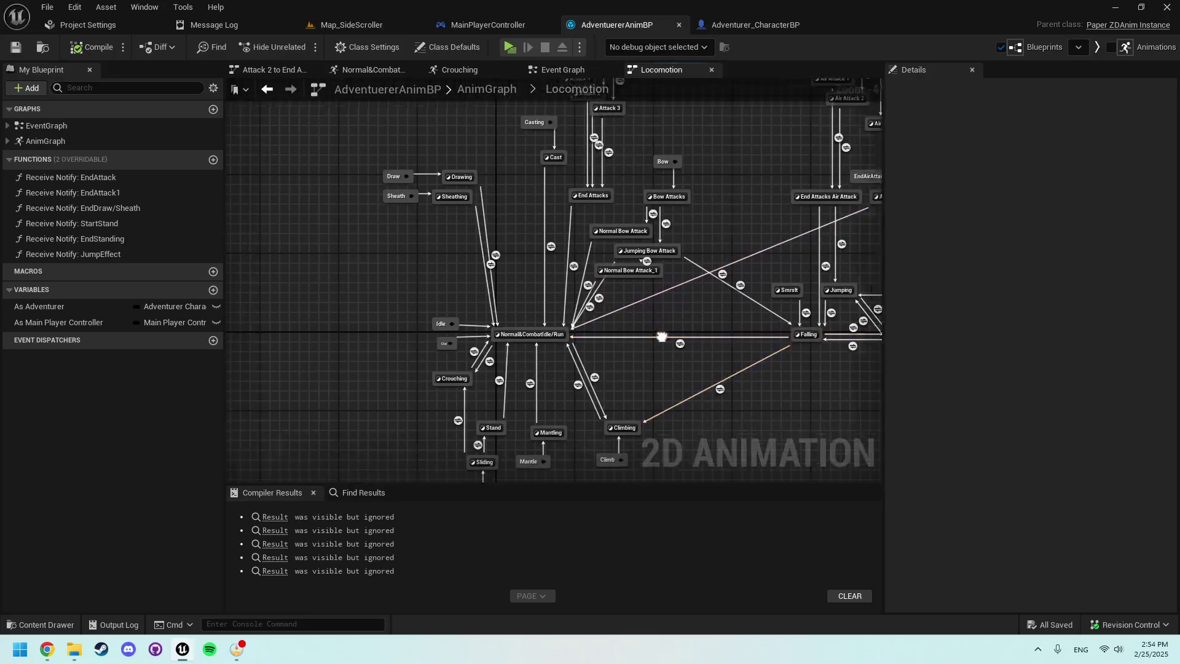
{"action": "right_click_drag", "start_coordinate": [592, 365], "coordinate": [657, 356]}
{"action": "scroll", "coordinate": [571, 360], "scroll_direction": "up", "scroll_amount": 2}
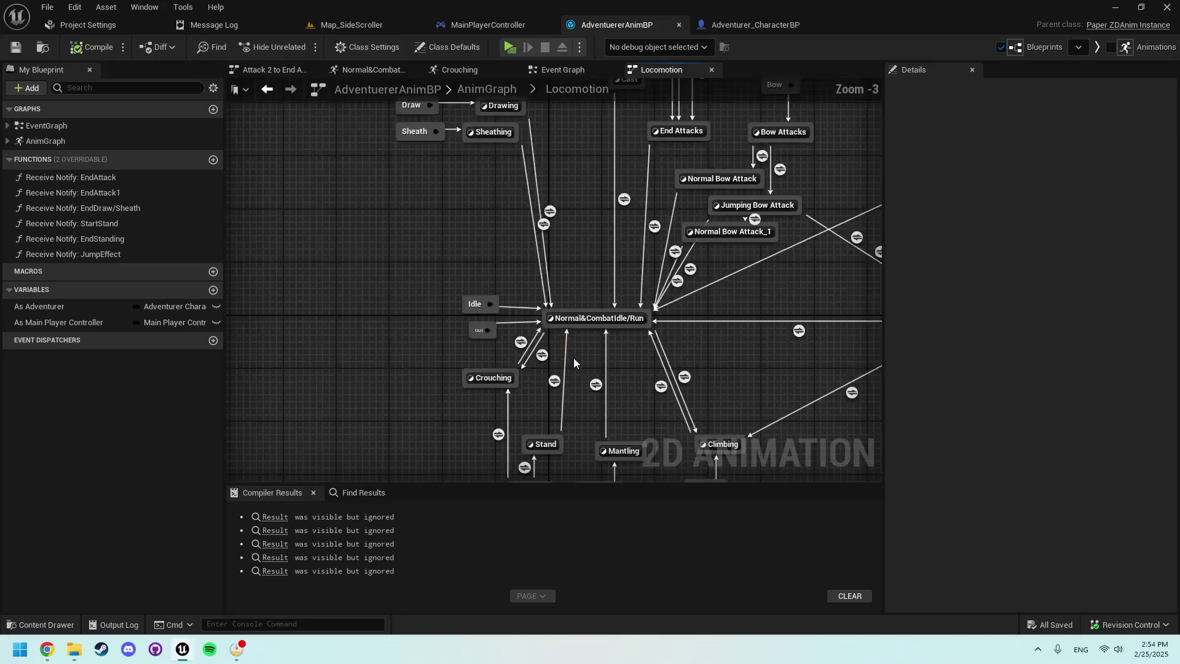
{"action": "scroll", "coordinate": [544, 364], "scroll_direction": "up", "scroll_amount": 1}
{"action": "scroll", "coordinate": [497, 347], "scroll_direction": "up", "scroll_amount": 1}
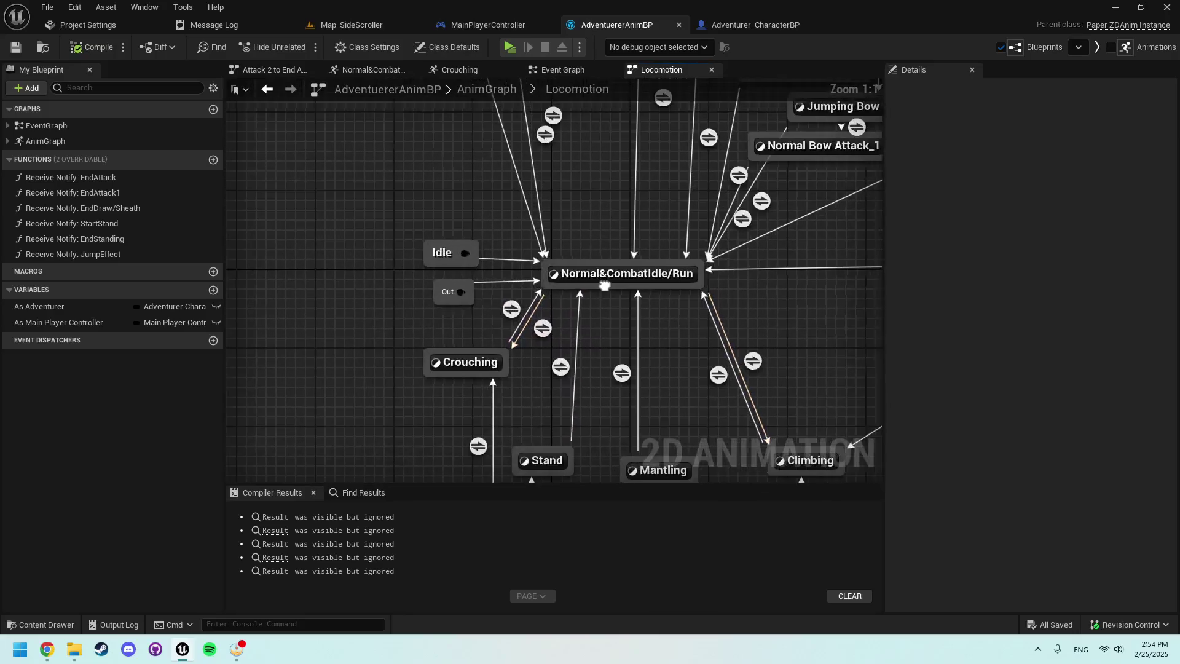
{"action": "right_click_drag", "start_coordinate": [497, 347], "coordinate": [486, 334]}
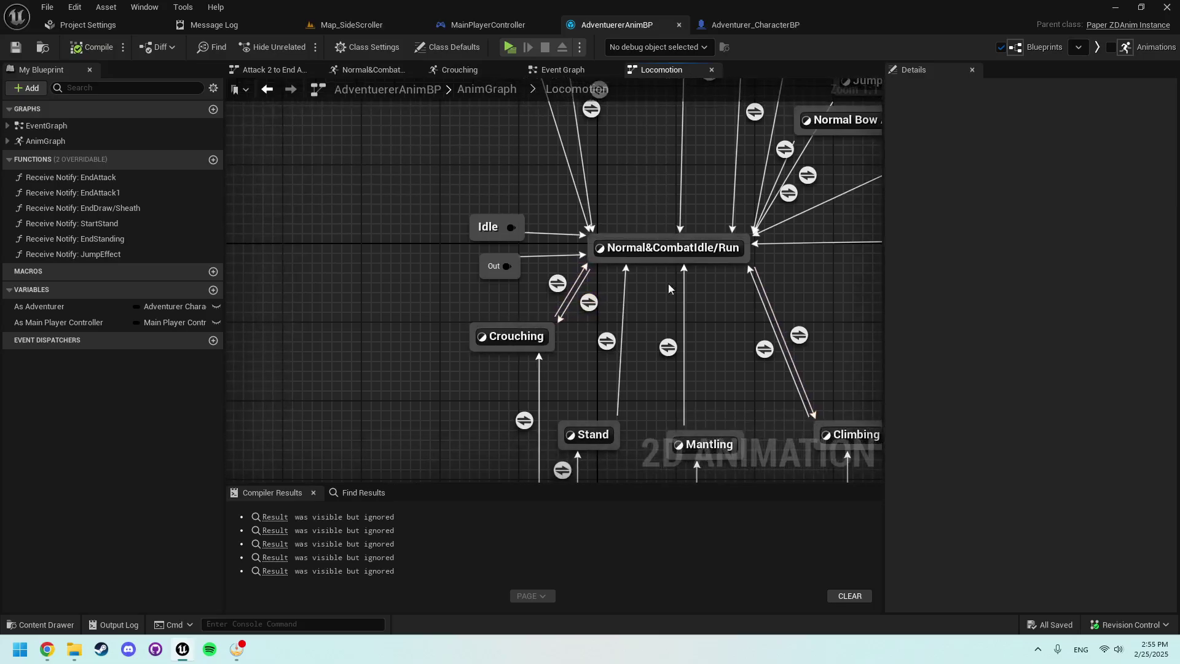
{"action": "right_click_drag", "start_coordinate": [574, 312], "coordinate": [629, 299]}
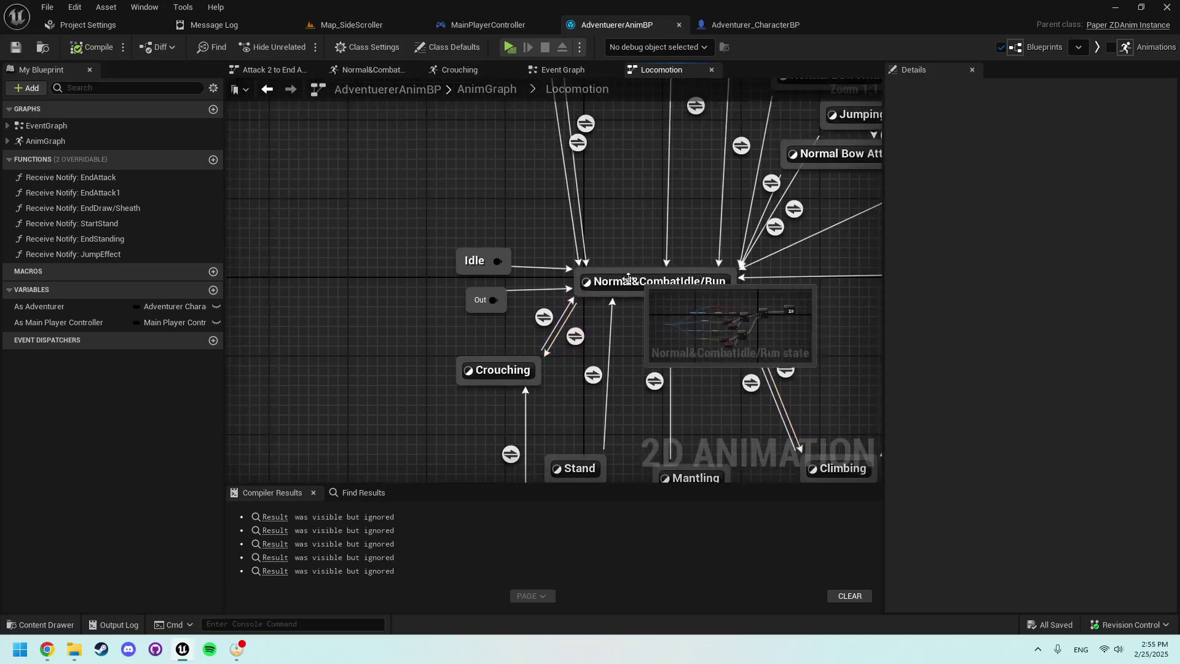
{"action": "mouse_move", "coordinate": [625, 281]}
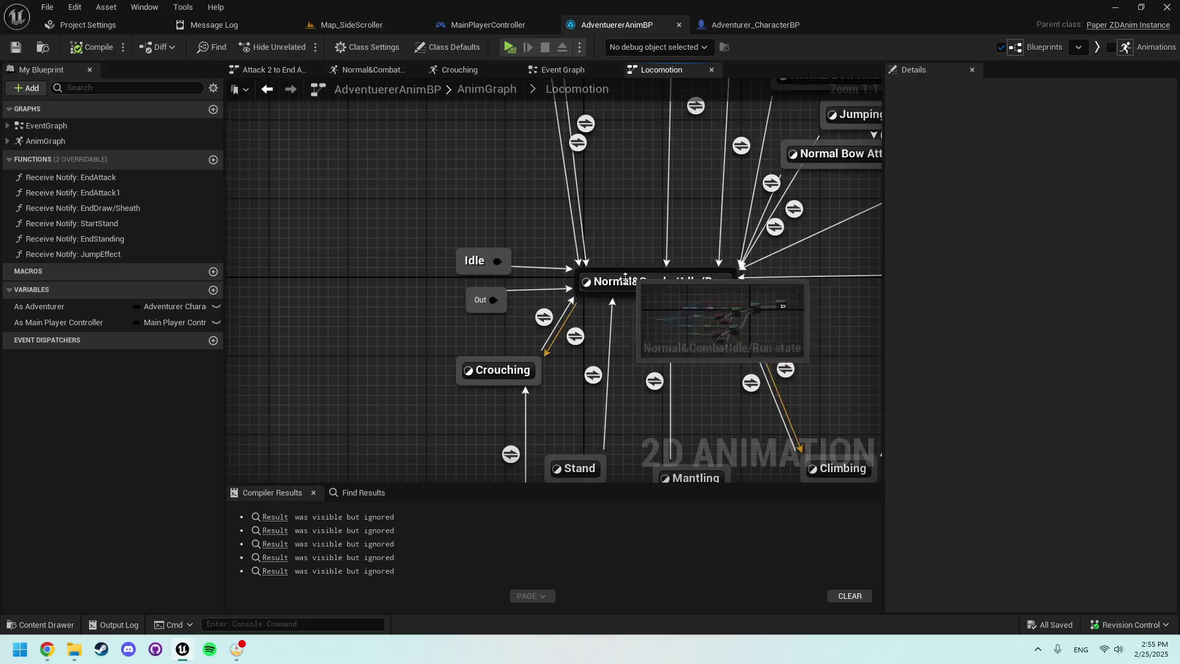
{"action": "mouse_move", "coordinate": [625, 232]}
{"action": "right_mouse_down"}
{"action": "mouse_move", "coordinate": [665, 236]}
{"action": "mouse_move", "coordinate": [646, 309]}
{"action": "right_mouse_up"}
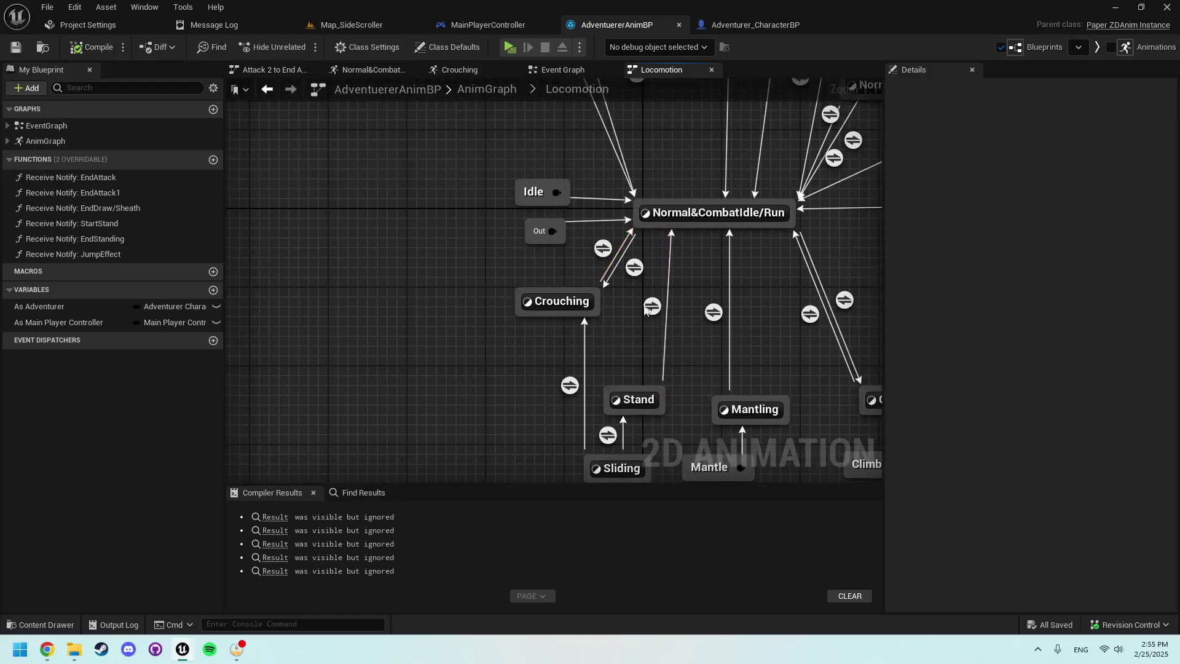
Step: Open the Normal&CombatIdle/Run-to-Crouching transition rule, which requires Is Crouching
{"action": "right_click", "coordinate": [463, 285]}
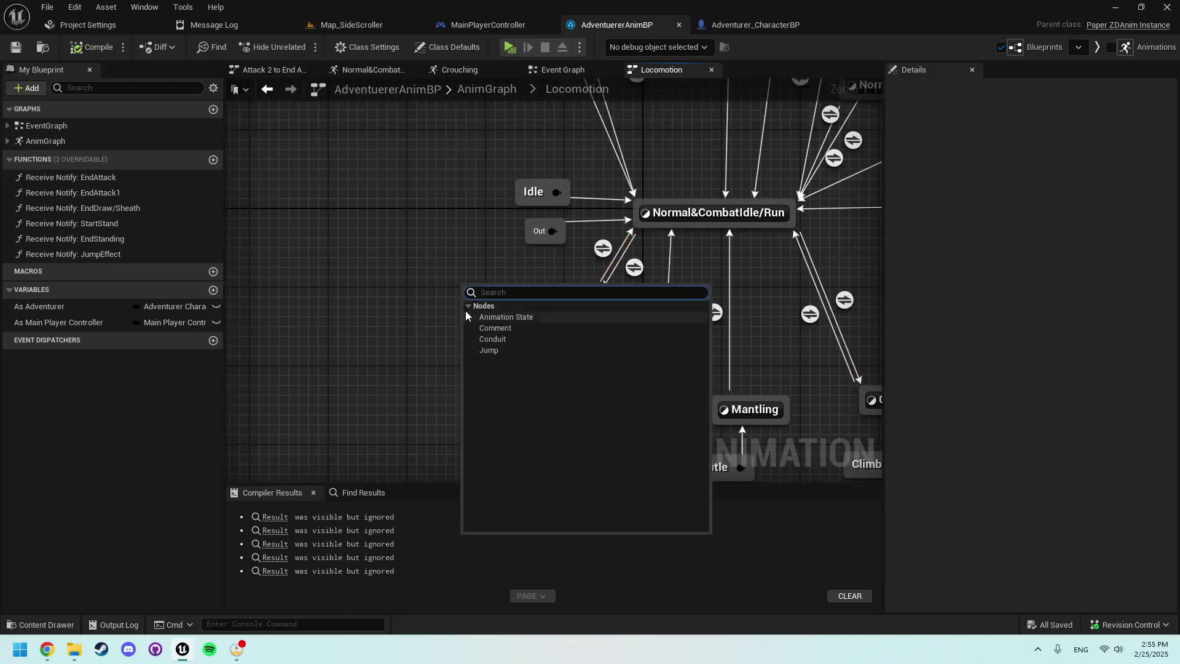
{"action": "left_click", "coordinate": [427, 284]}
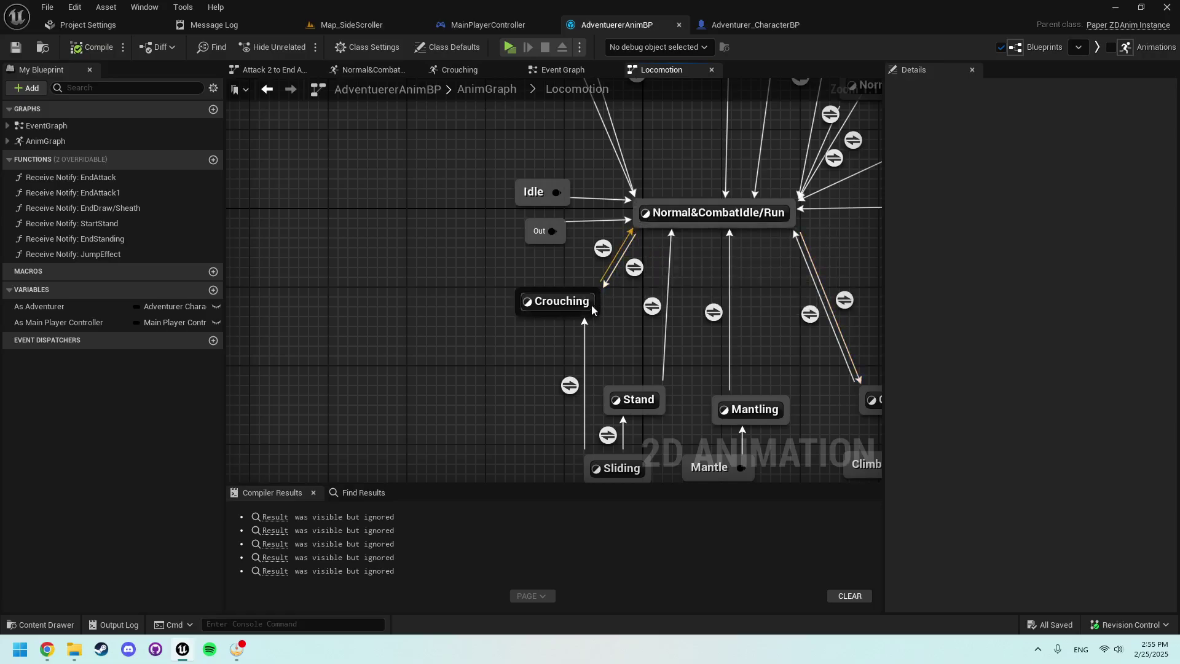
{"action": "double_click", "coordinate": [634, 267]}
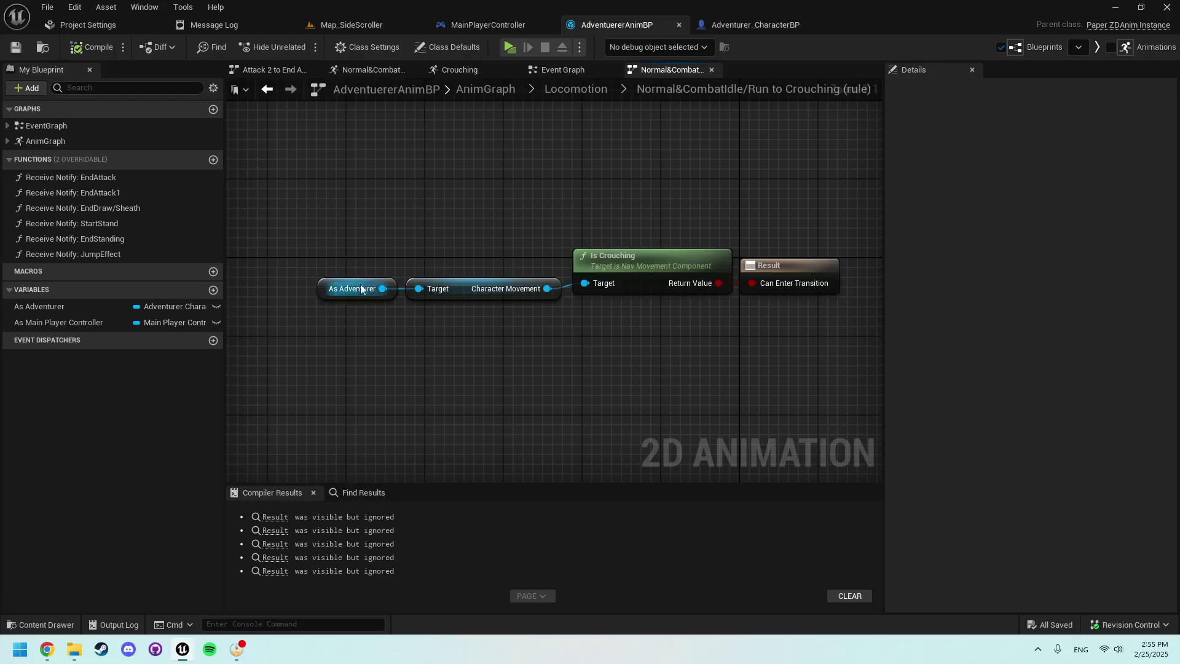
Step: Check the Event Graph's Cast To MainPlayerController node, then open the Crouching-to-Normal&CombatIdle/Run rule
{"action": "left_click", "coordinate": [553, 72]}
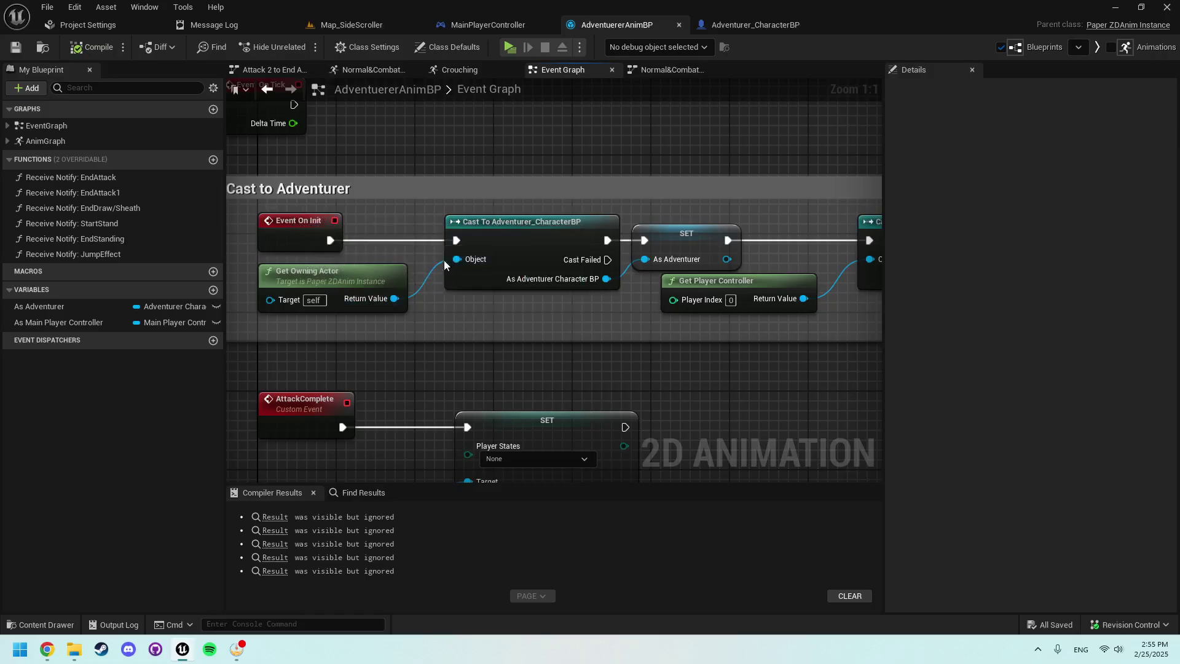
{"action": "right_click_drag", "start_coordinate": [367, 279], "coordinate": [268, 277]}
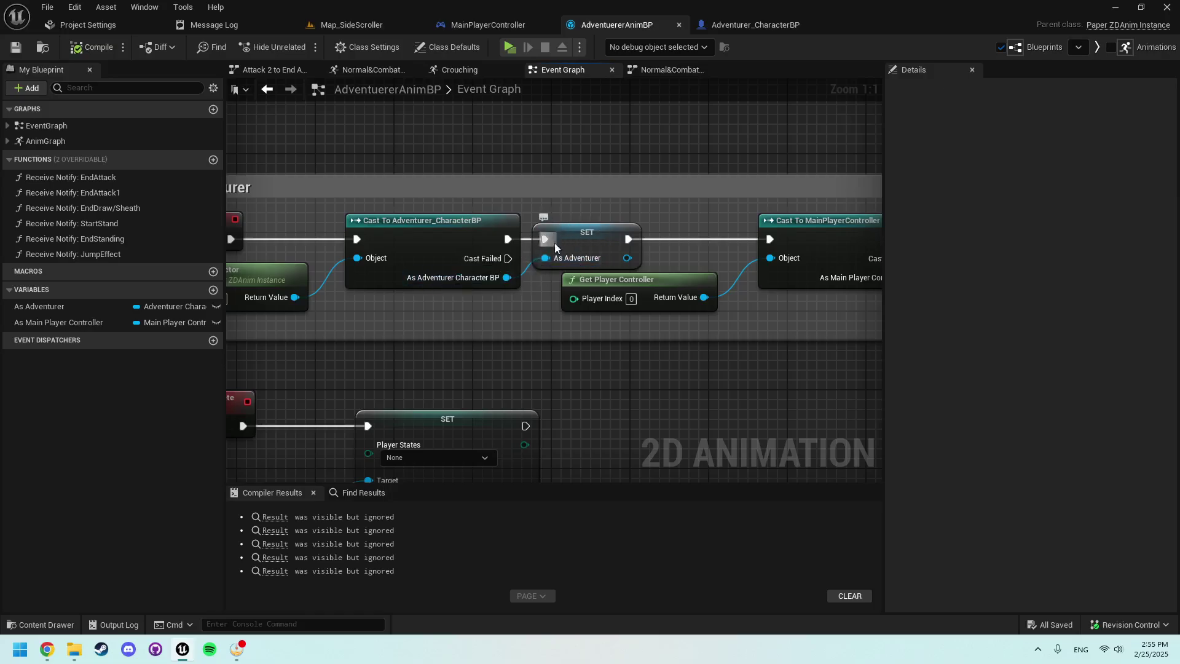
{"action": "left_click", "coordinate": [649, 73]}
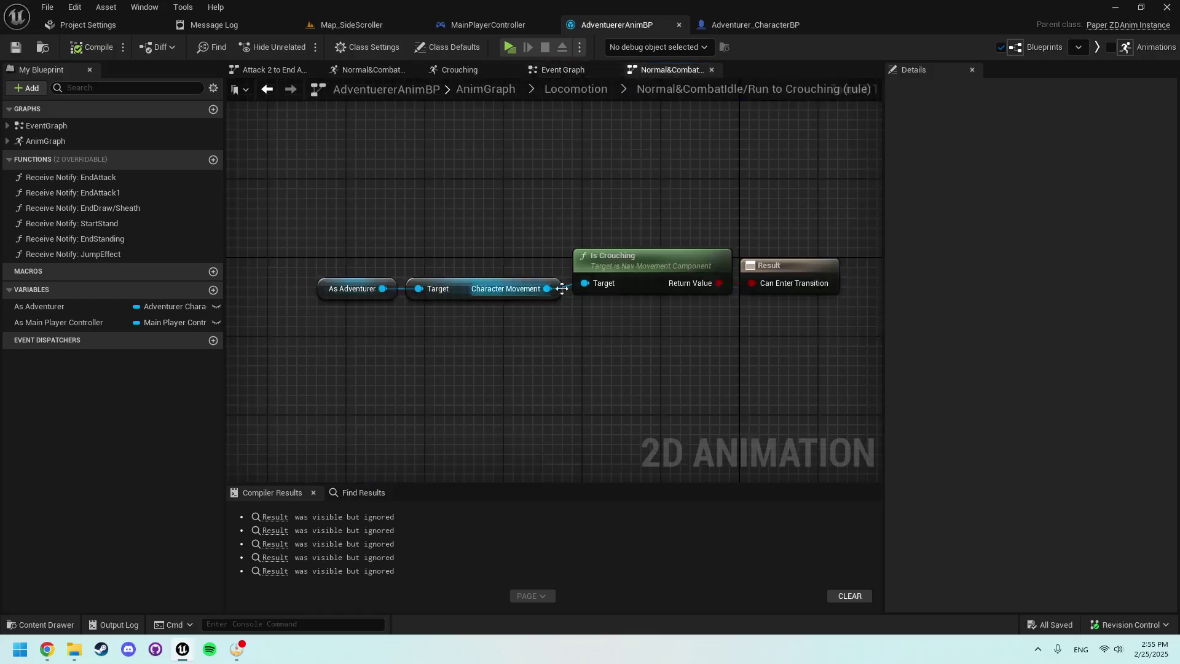
{"action": "mouse_move", "coordinate": [633, 266]}
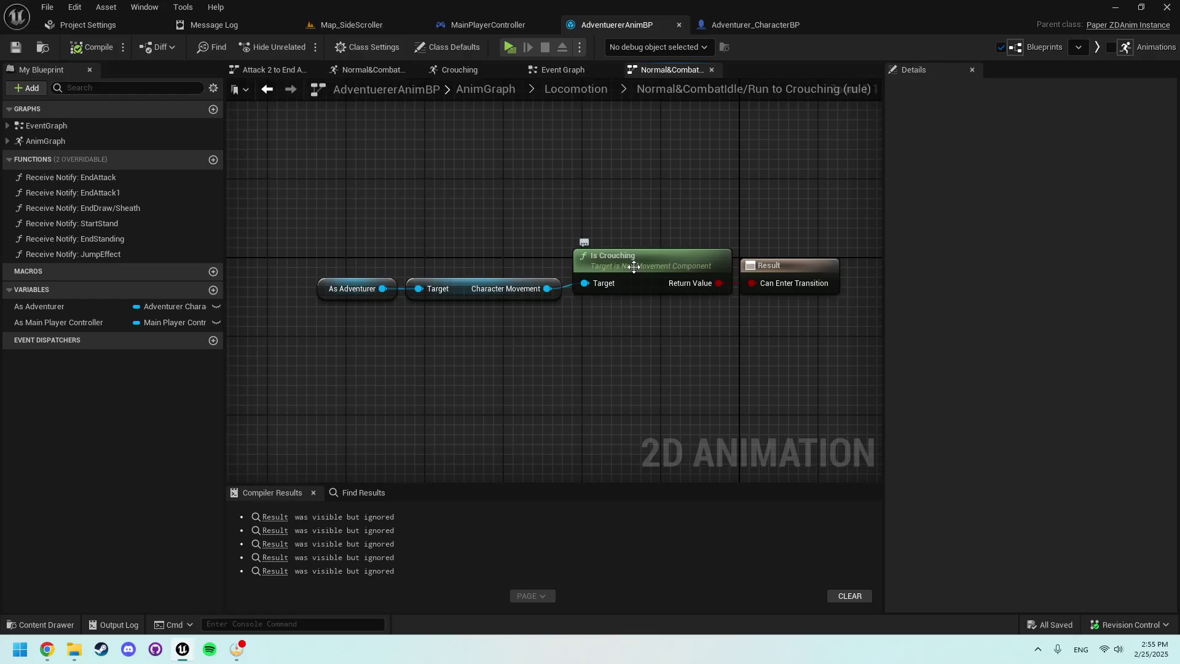
{"action": "left_click", "coordinate": [571, 89]}
{"action": "scroll", "coordinate": [695, 181], "scroll_direction": "up", "scroll_amount": 4}
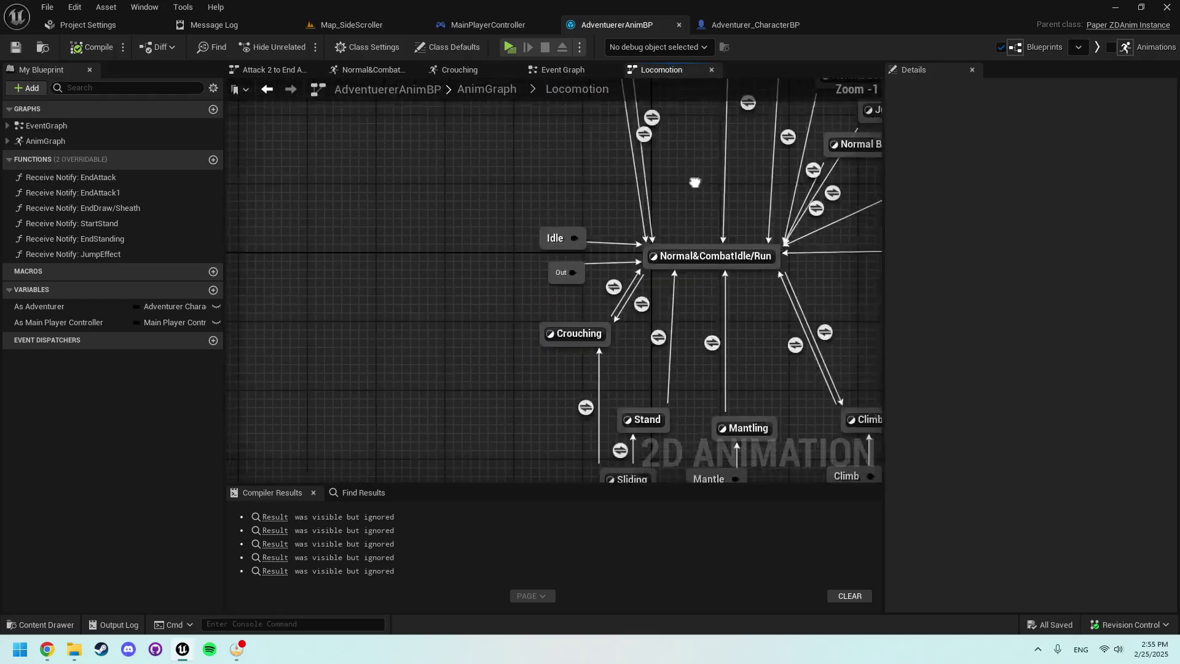
{"action": "scroll", "coordinate": [553, 305], "scroll_direction": "up", "scroll_amount": 1}
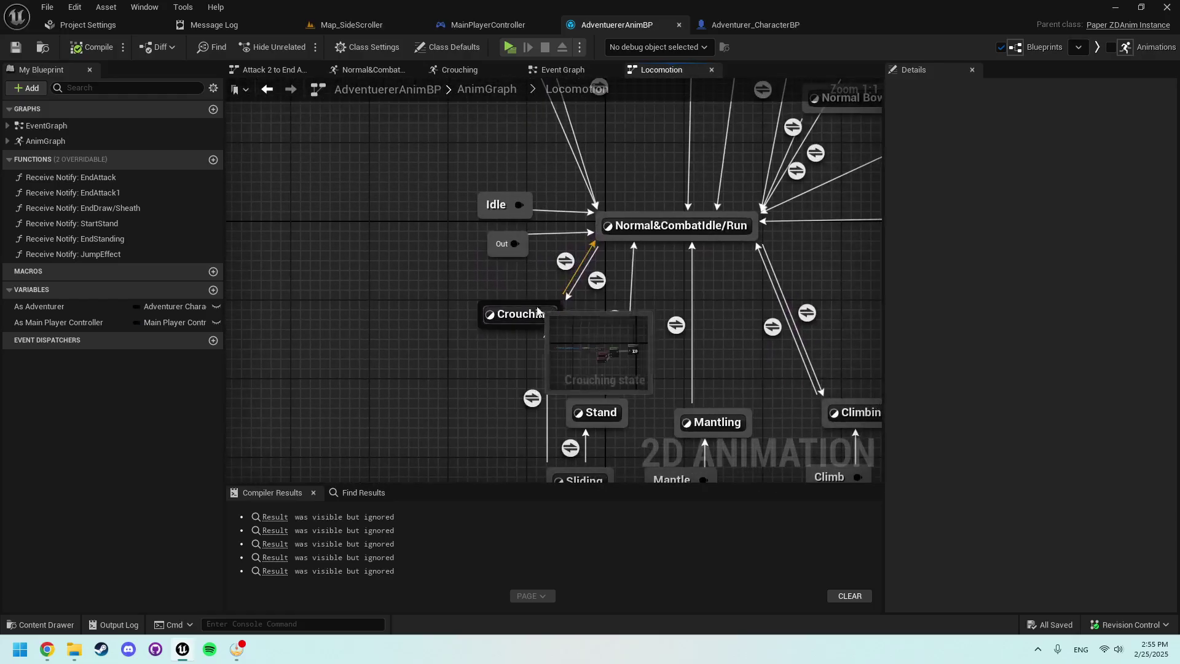
{"action": "double_click", "coordinate": [564, 263]}
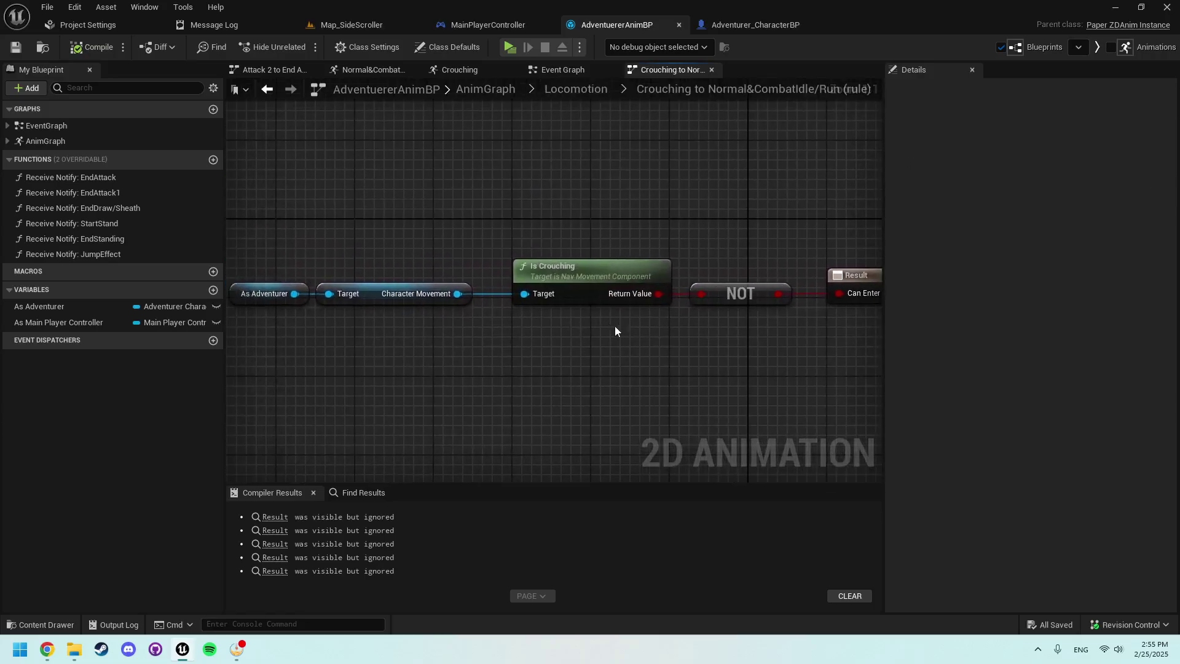
Step: Inspect the Crouching state's graph that picks between crouch and crouch-walk animations
{"action": "left_click", "coordinate": [568, 89]}
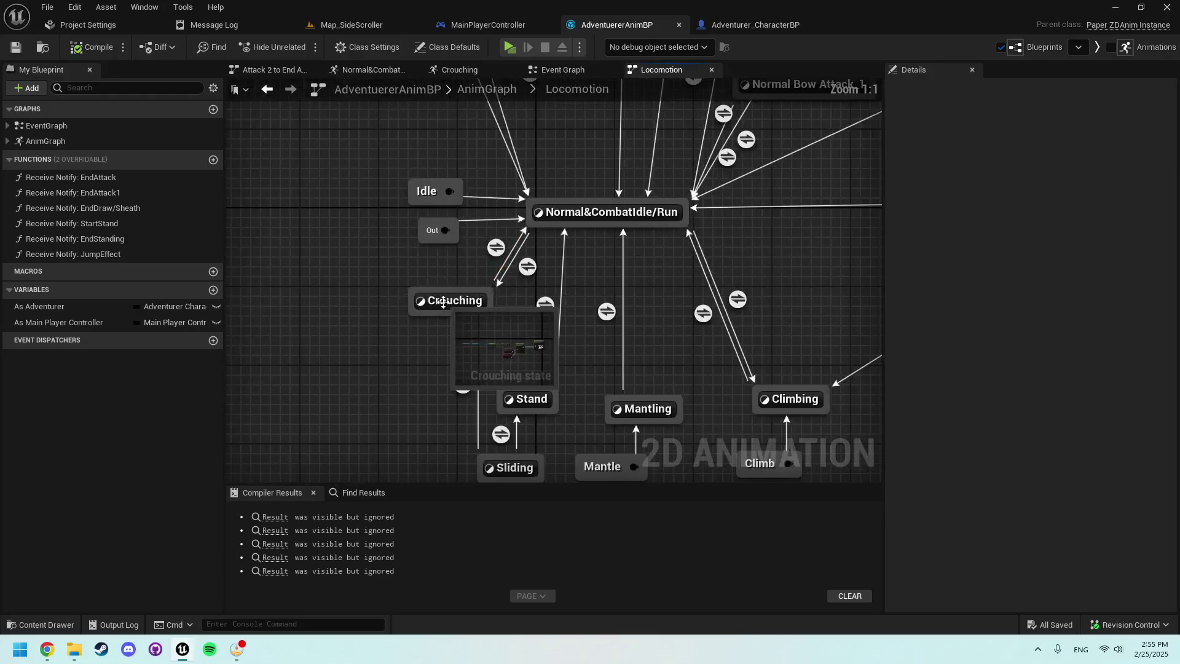
{"action": "double_click", "coordinate": [442, 301]}
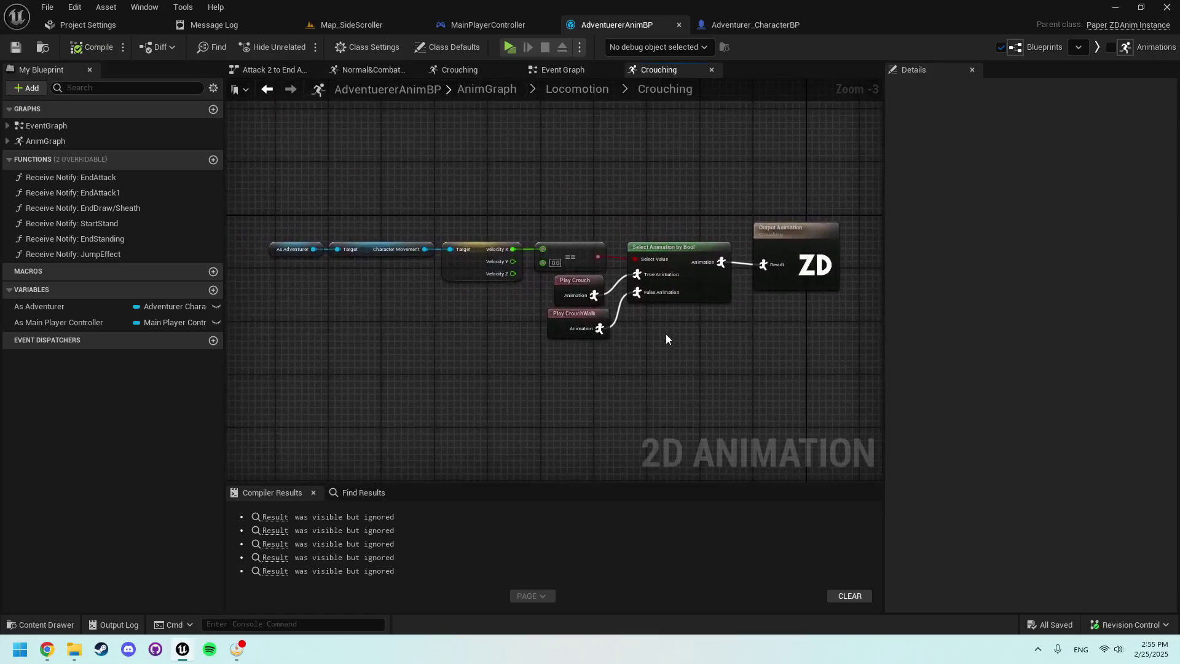
{"action": "scroll", "coordinate": [403, 312], "scroll_direction": "up", "scroll_amount": 1}
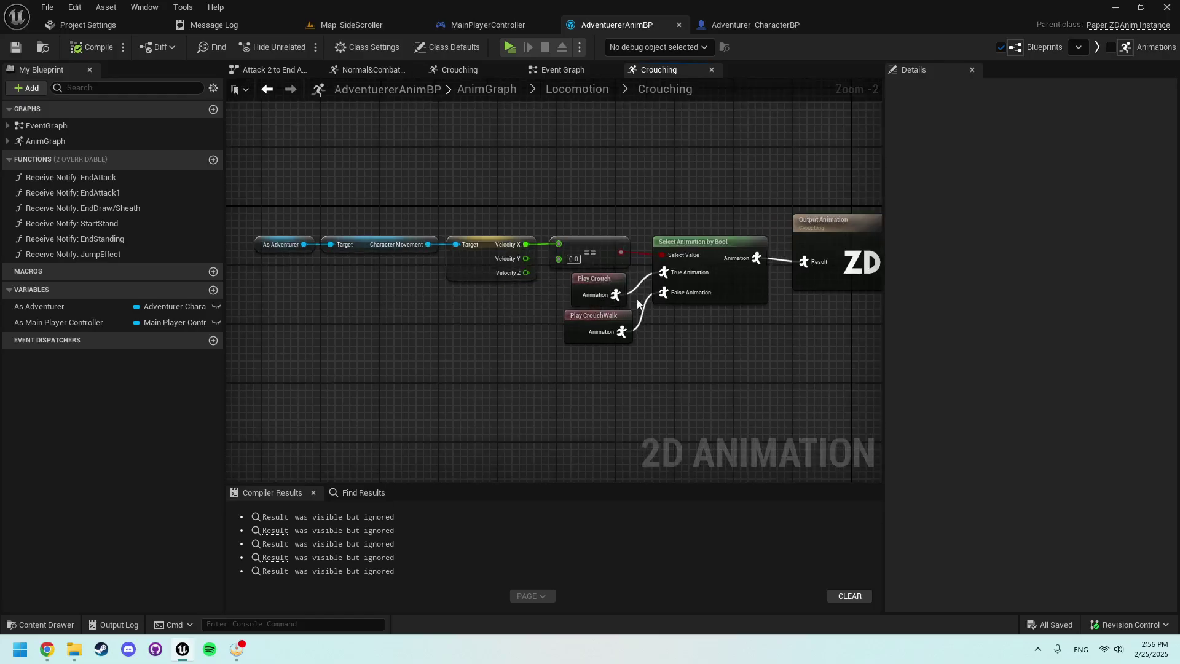
{"action": "scroll", "coordinate": [565, 319], "scroll_direction": "up", "scroll_amount": 1}
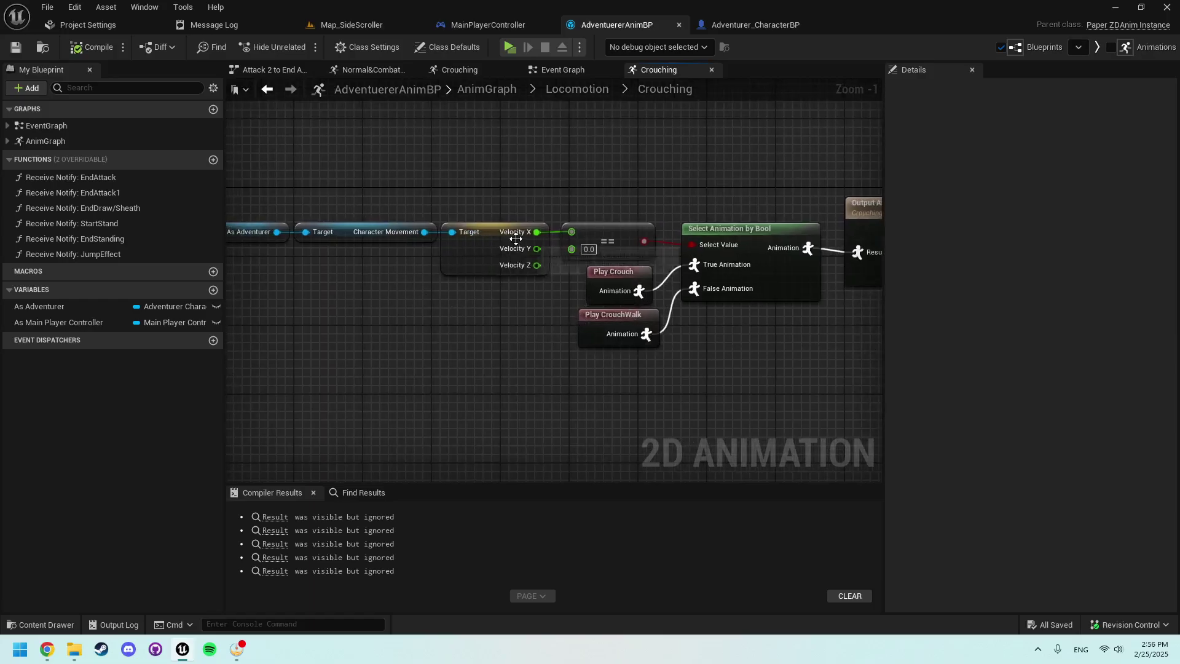
{"action": "mouse_move", "coordinate": [526, 244]}
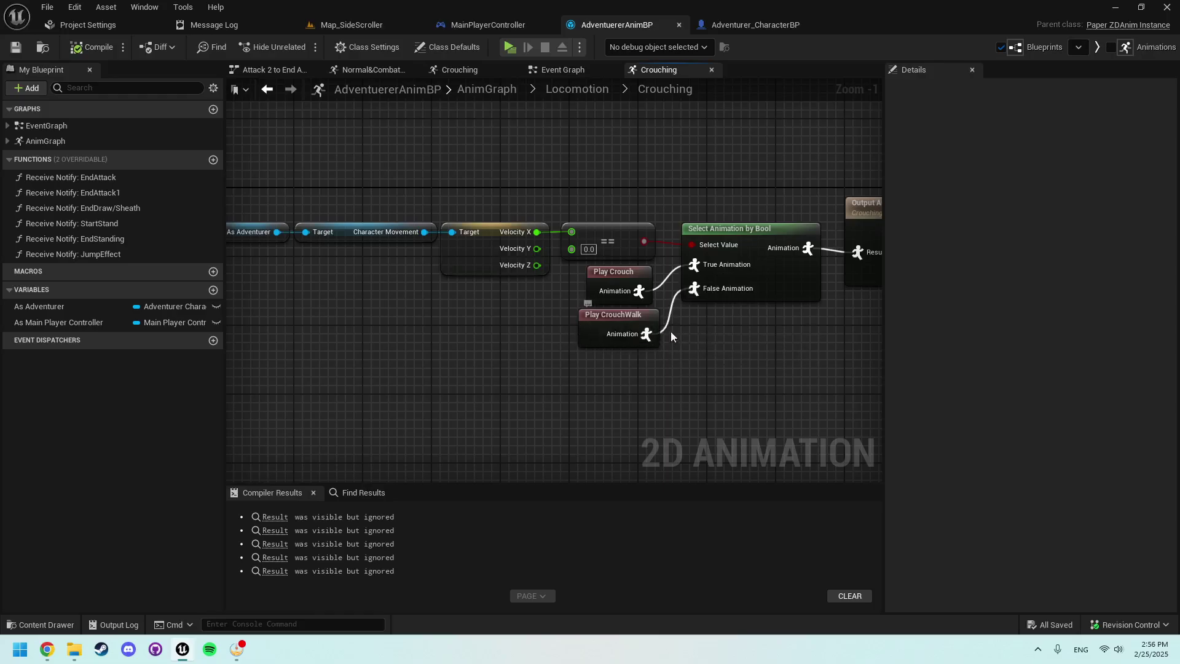
{"action": "right_click_drag", "start_coordinate": [680, 364], "coordinate": [637, 371]}
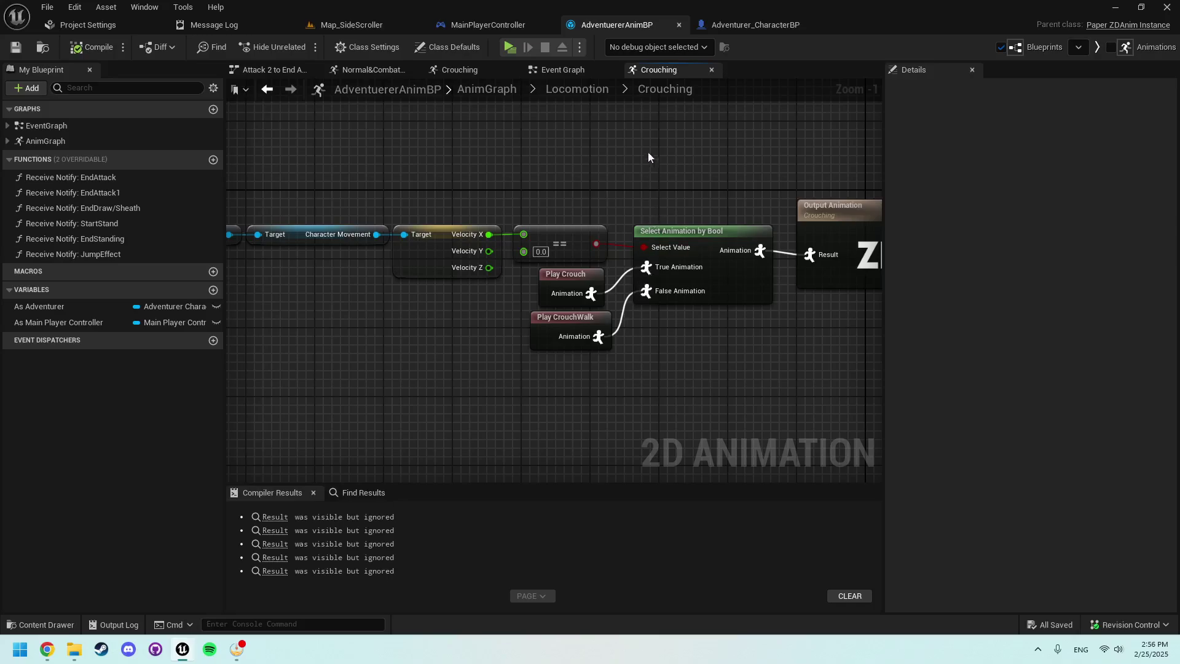
Step: Run a quick play test, stop it, and return to Adventurer_CharacterBP
{"action": "left_click", "coordinate": [509, 47]}
{"action": "key", "text": "Escape"}
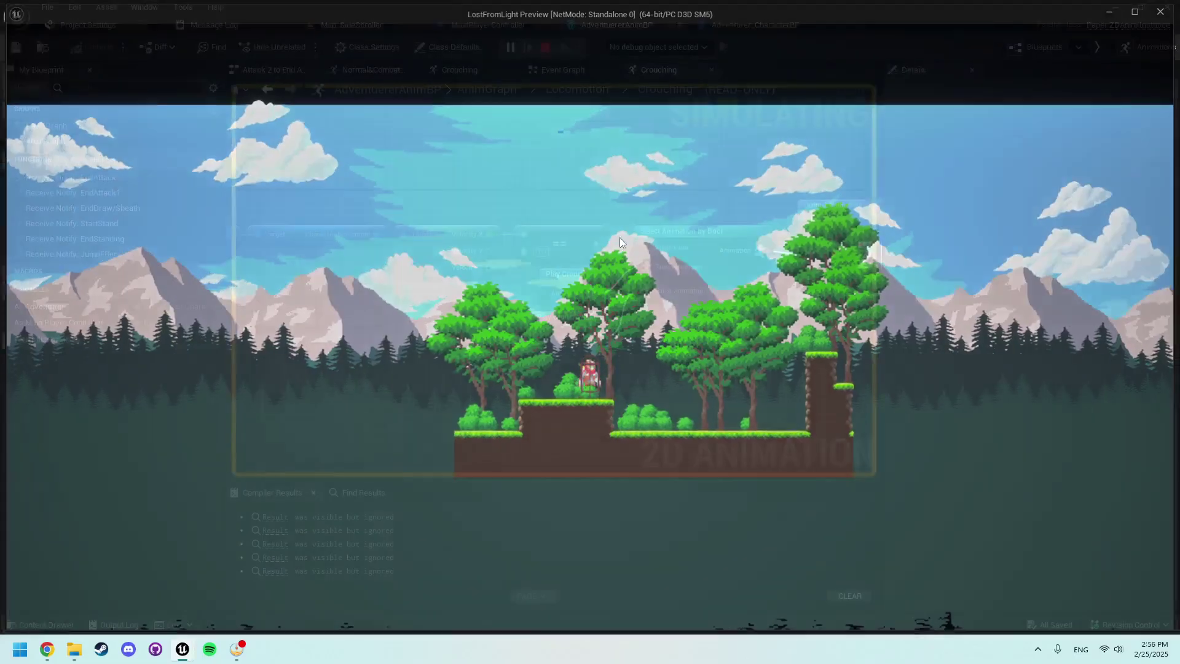
{"action": "left_click", "coordinate": [752, 24]}
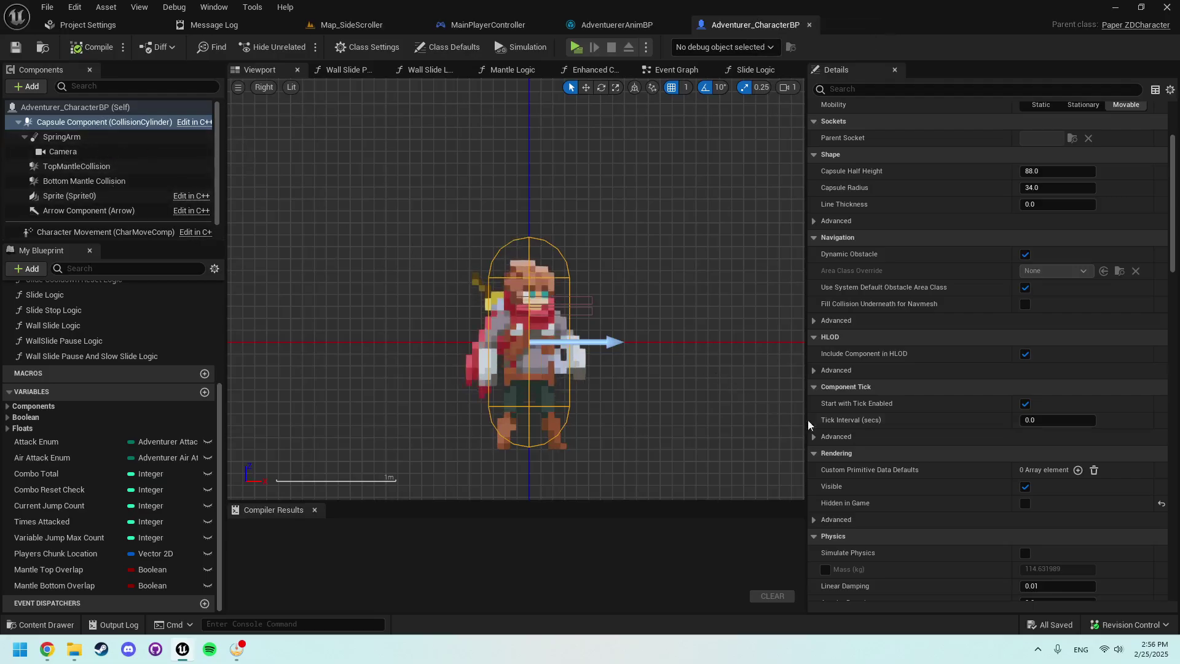
Step: Turn on Rendering > Hidden in Game for the Capsule Component
{"action": "left_click", "coordinate": [75, 122]}
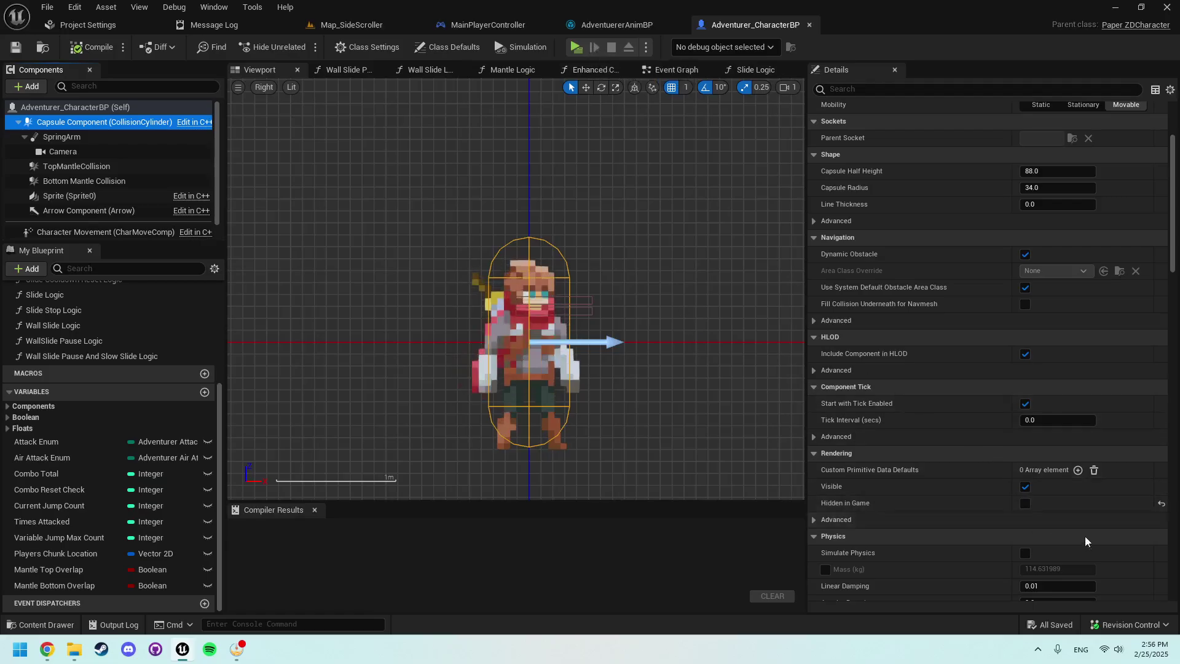
{"action": "left_click", "coordinate": [1025, 503]}
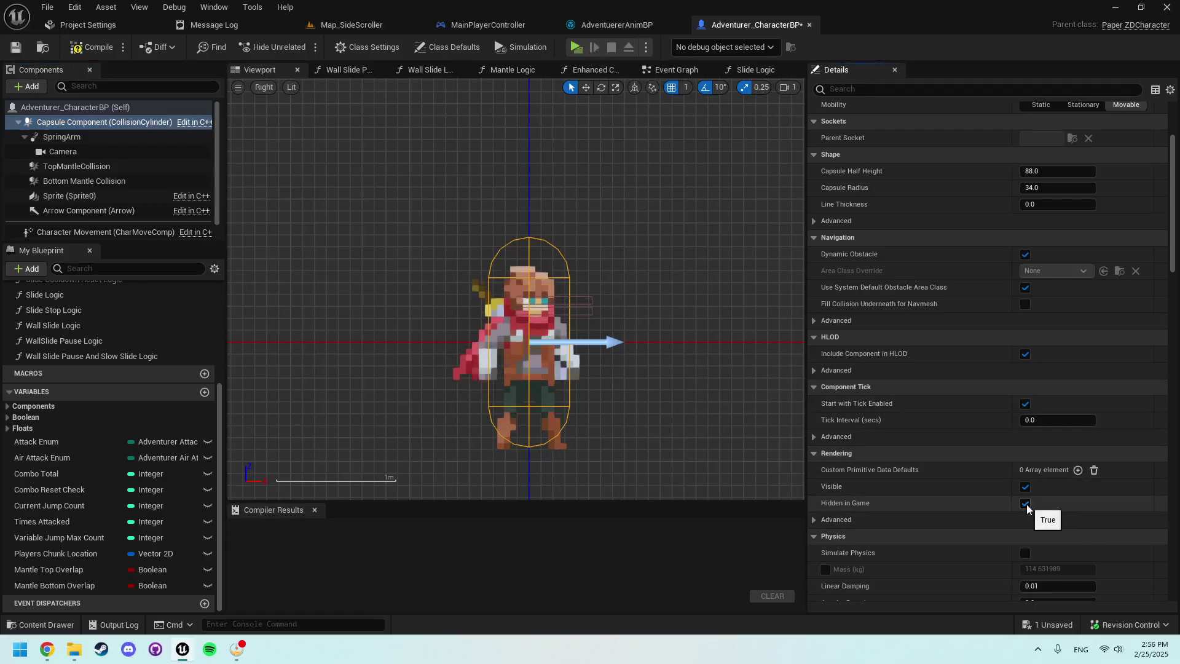
{"action": "left_click", "coordinate": [576, 47]}
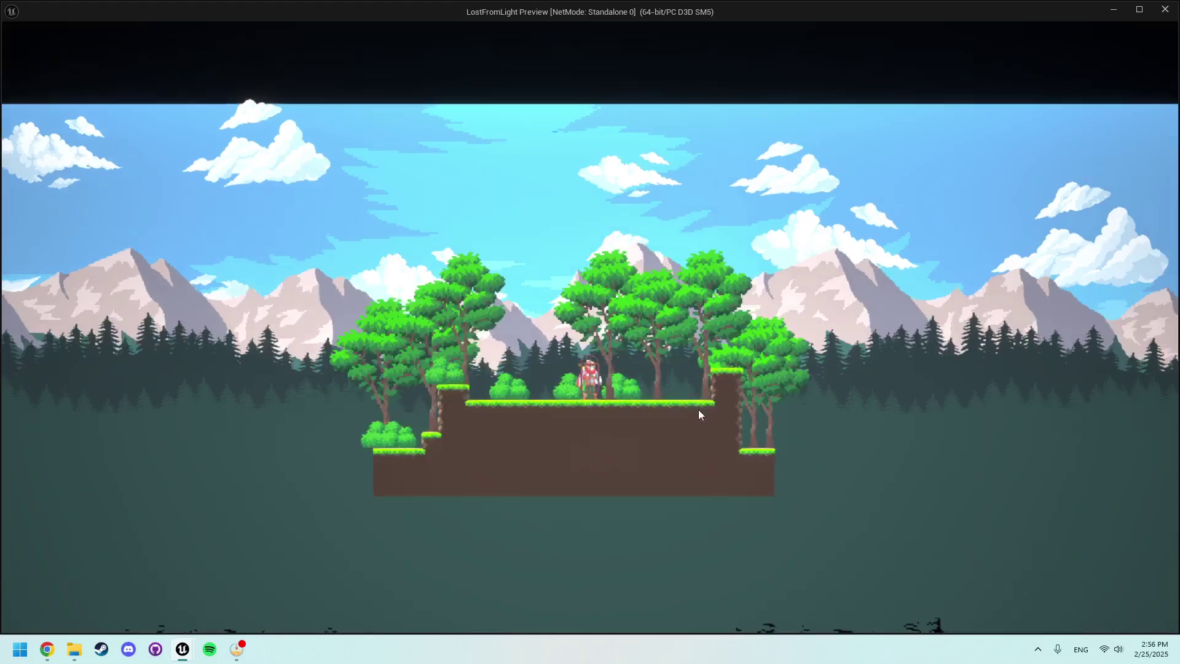
{"action": "key", "text": "a"}
{"action": "key", "text": "d"}
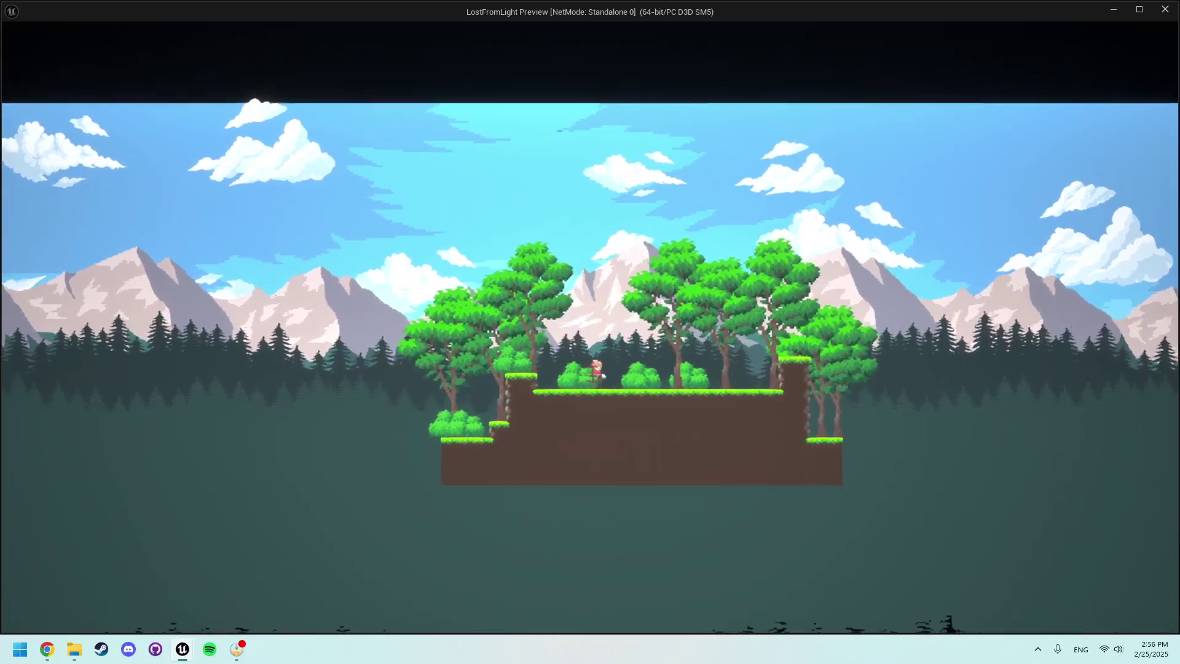
{"action": "key", "text": "d"}
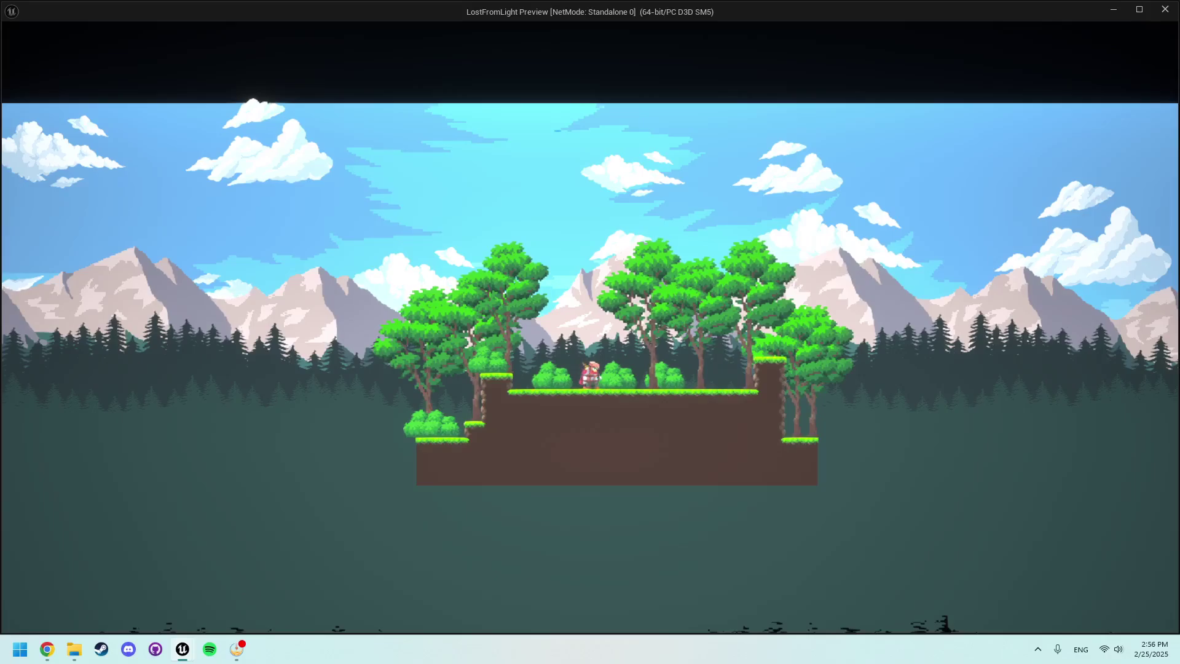
{"action": "key", "text": "a"}
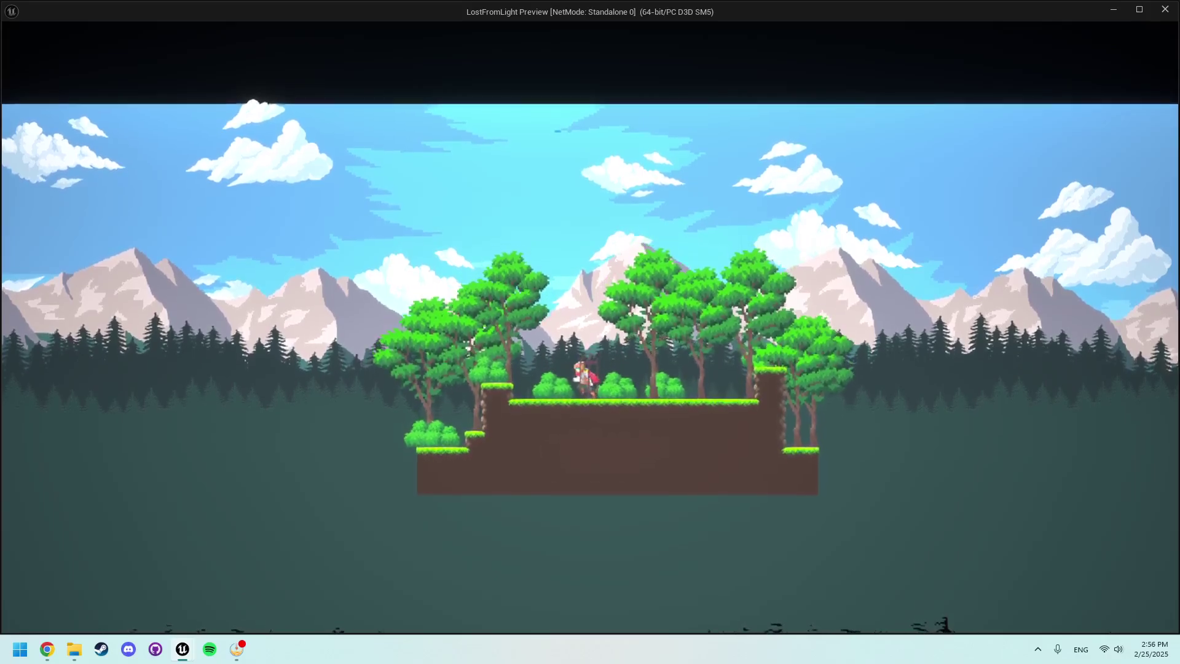
{"action": "key", "text": "a"}
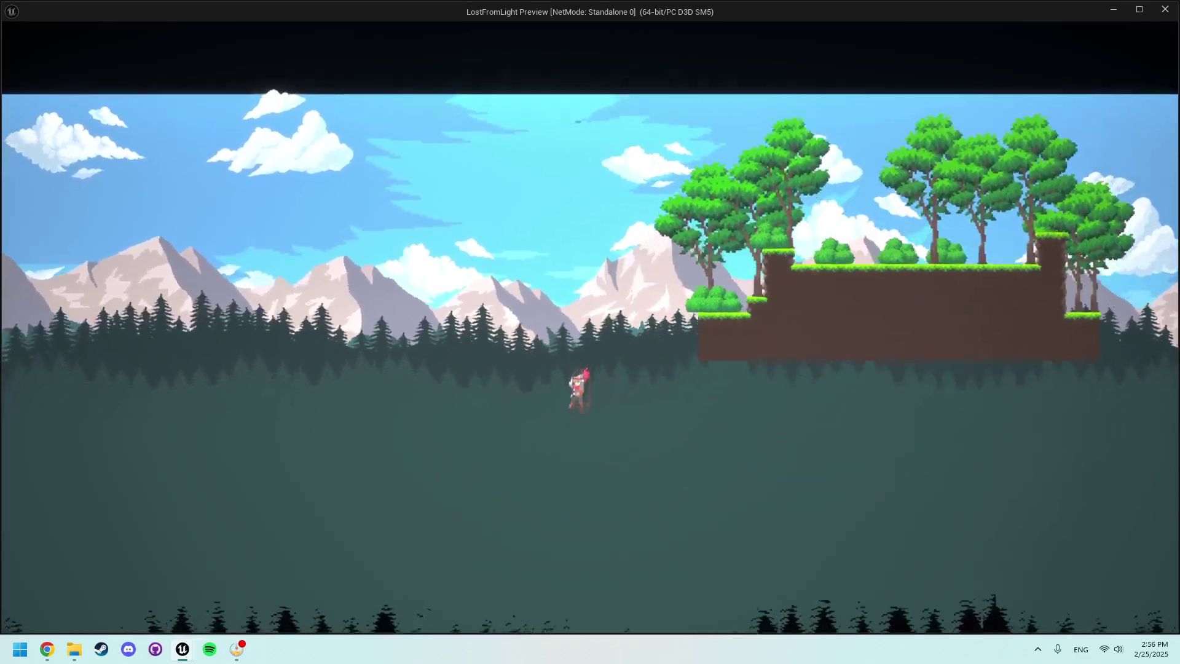
{"action": "key", "text": "a"}
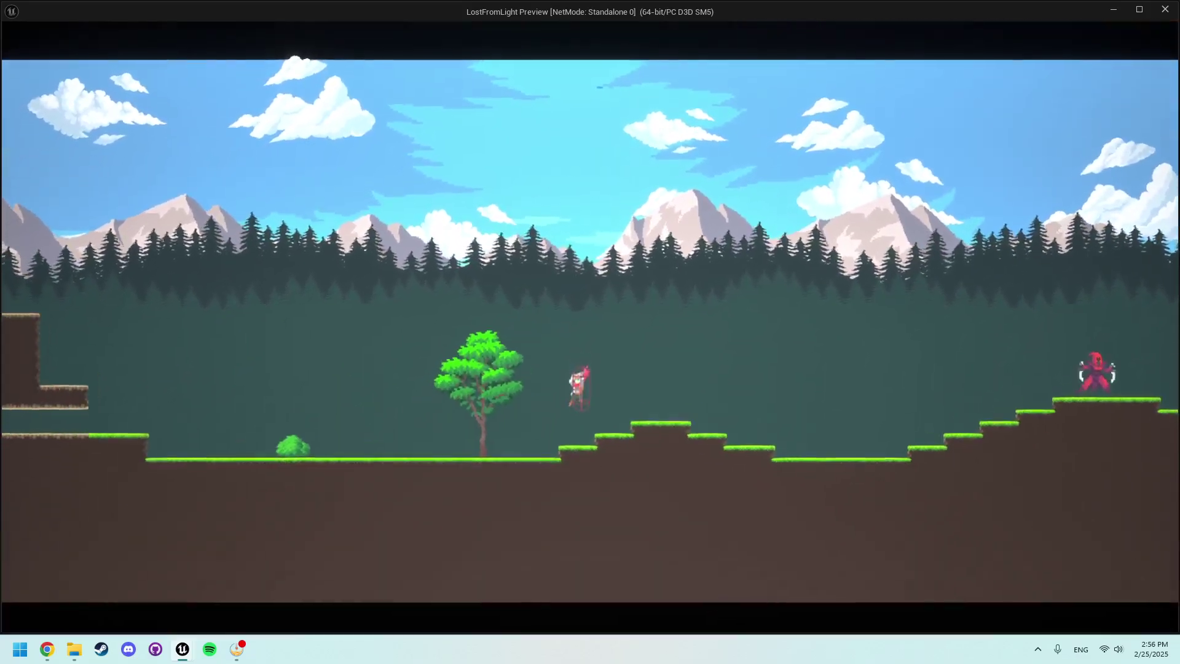
{"action": "key", "text": "a"}
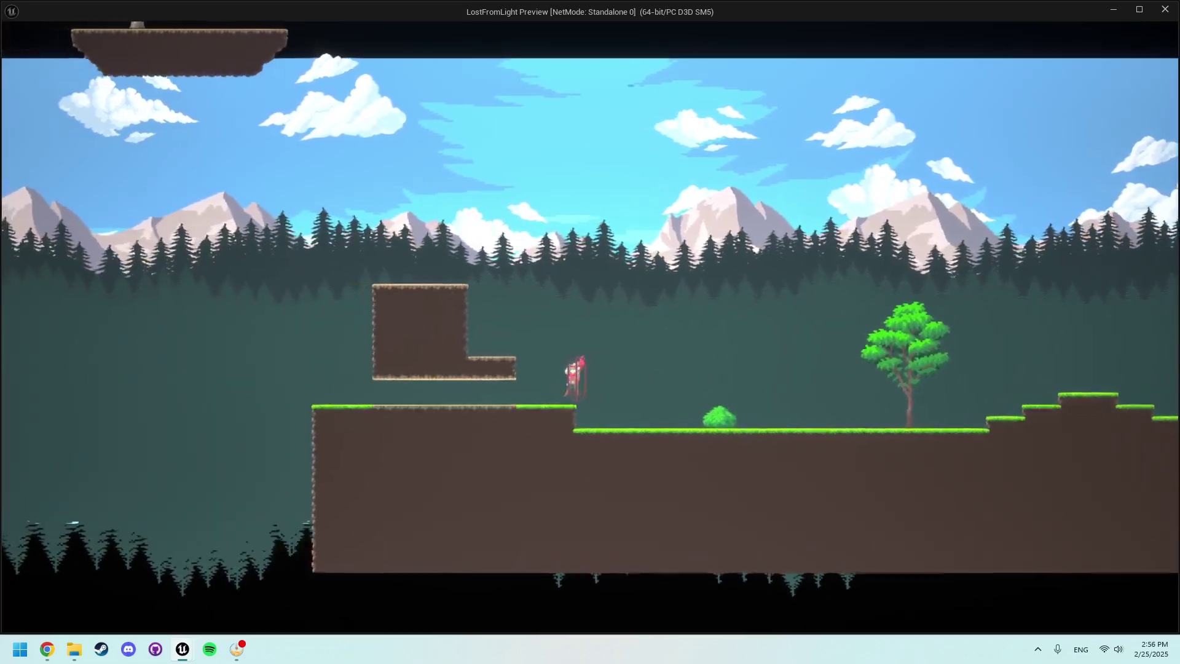
{"action": "key", "text": "a"}
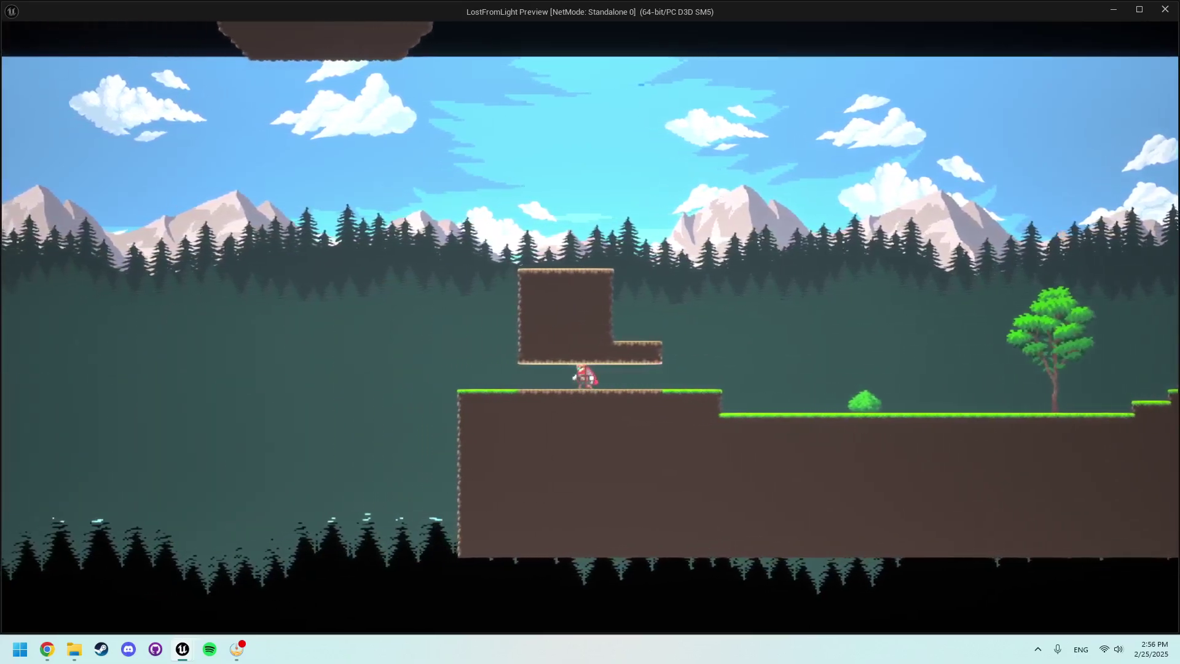
{"action": "key", "text": "d"}
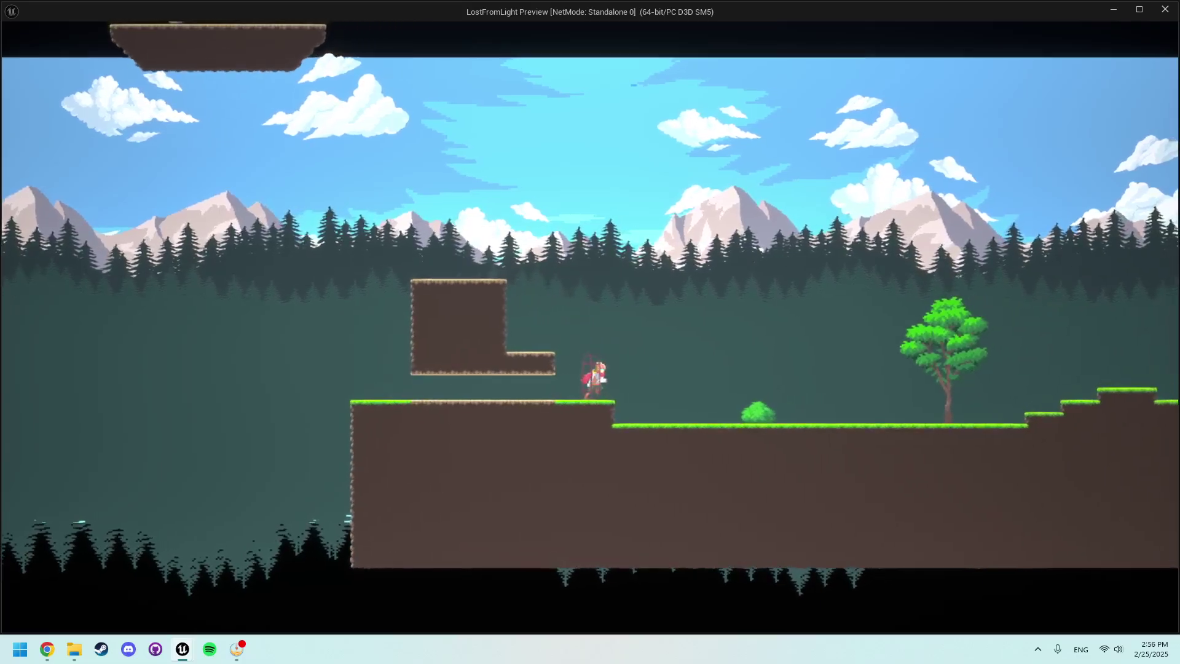
{"action": "key", "text": "Escape"}
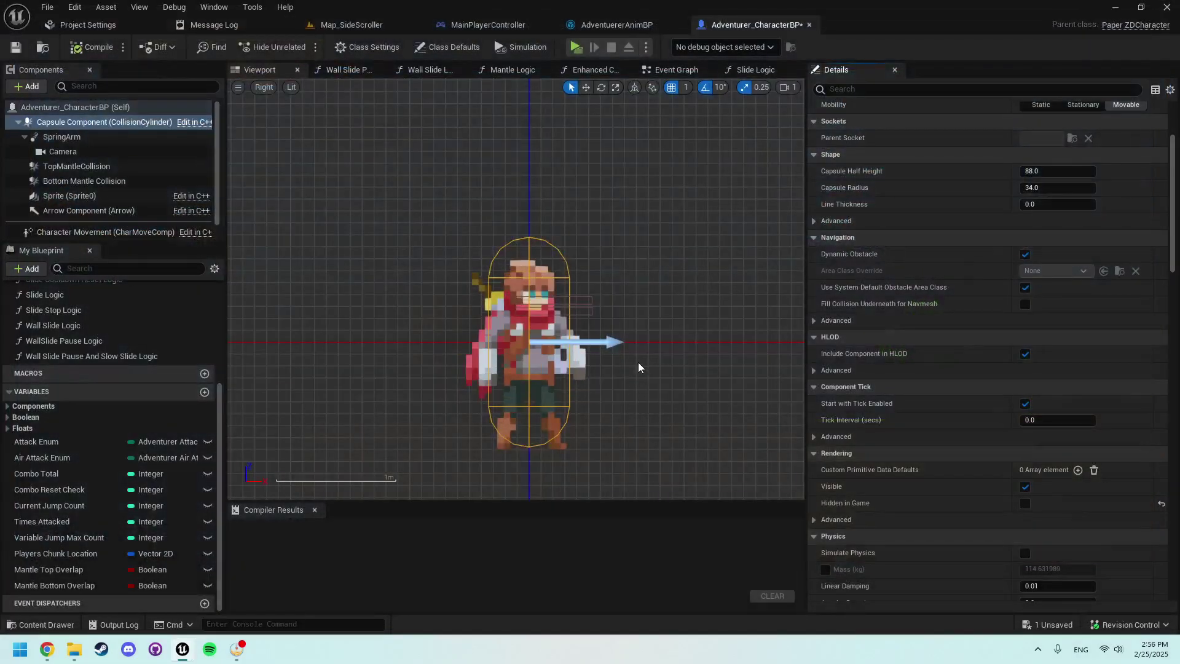